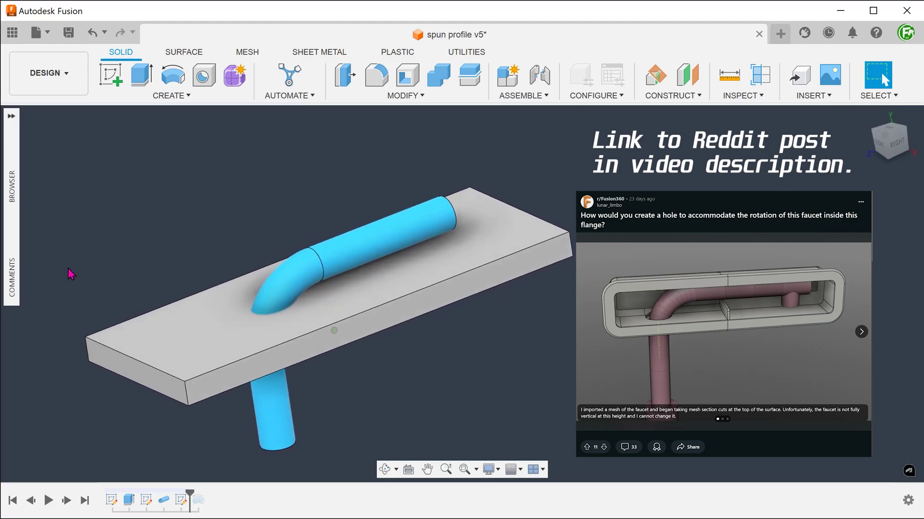
drag(190, 493, 207, 493)
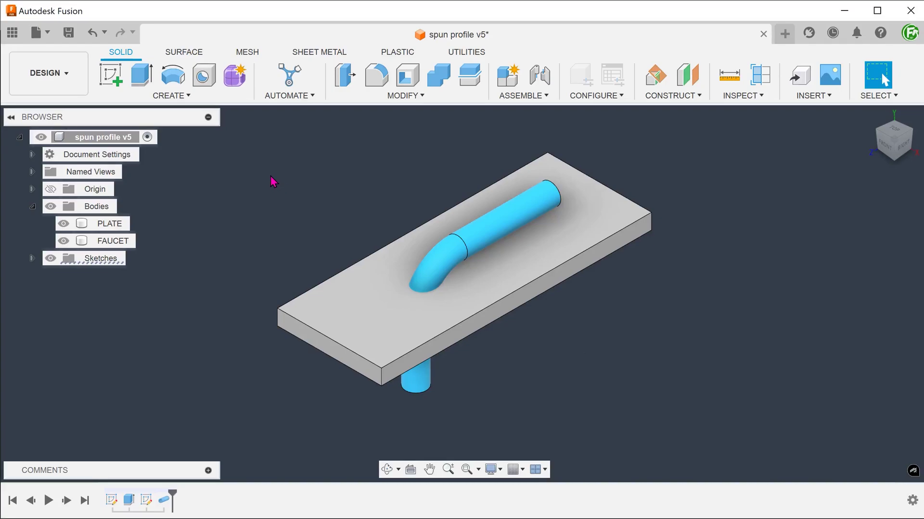
- Create a sketch on the YZ plane and project the FAUCET body's Spun Profile around its vertical pipe axis with the result flipped
click(110, 86)
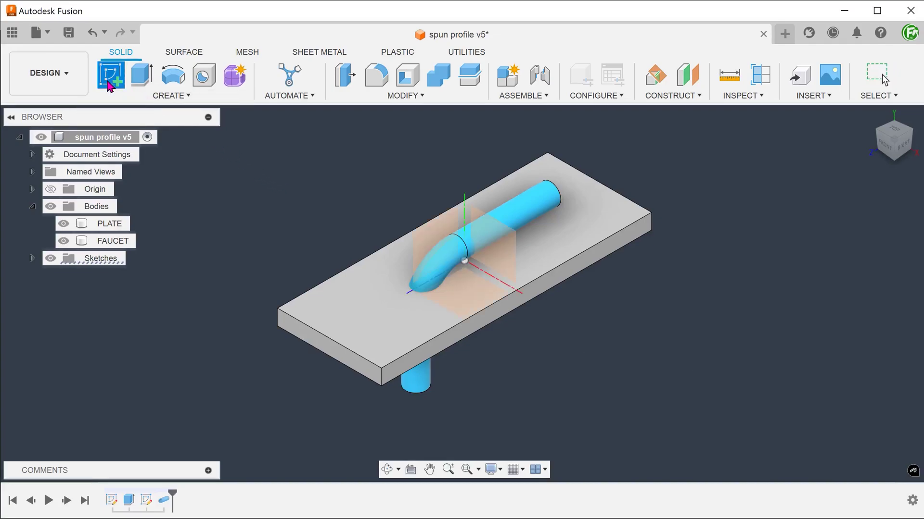
click(435, 239)
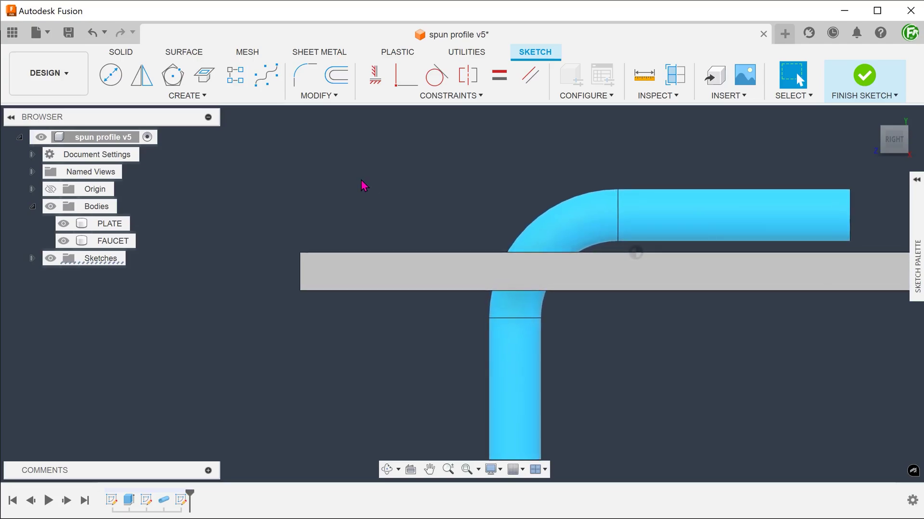
click(192, 96)
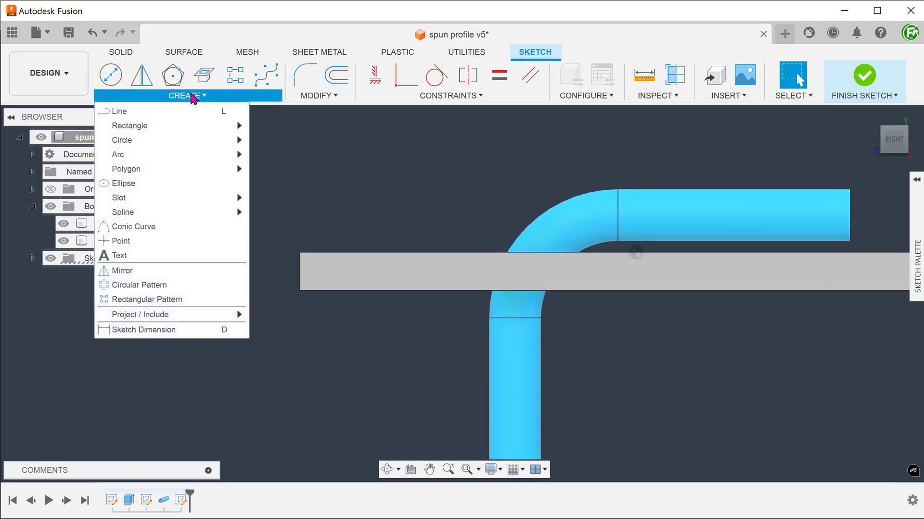
mouse_move(187, 318)
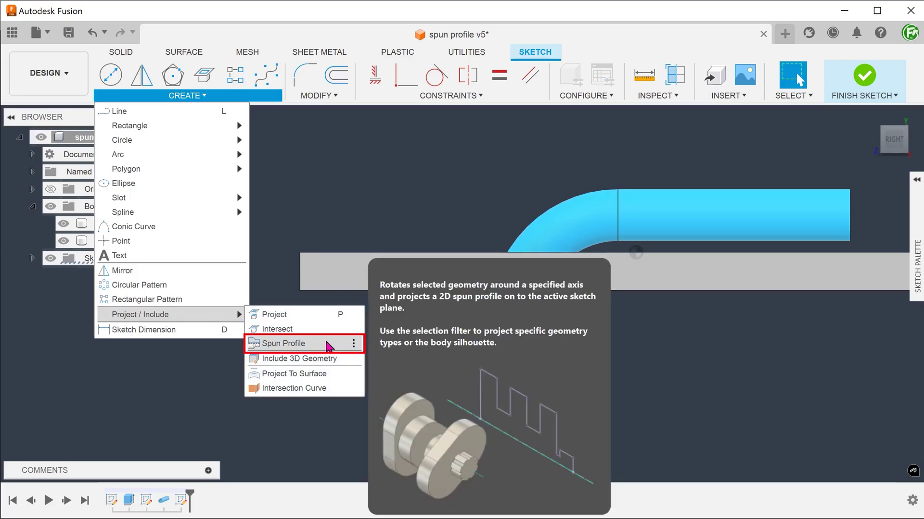
click(327, 345)
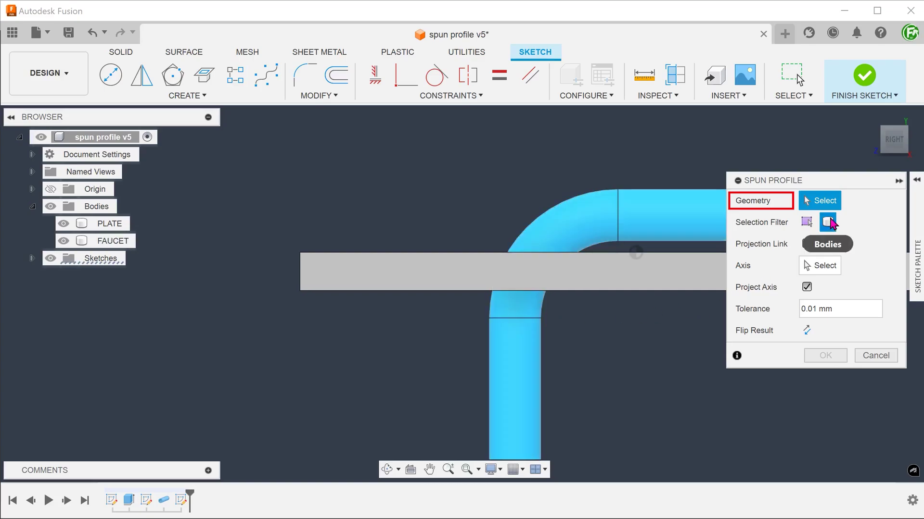
click(569, 234)
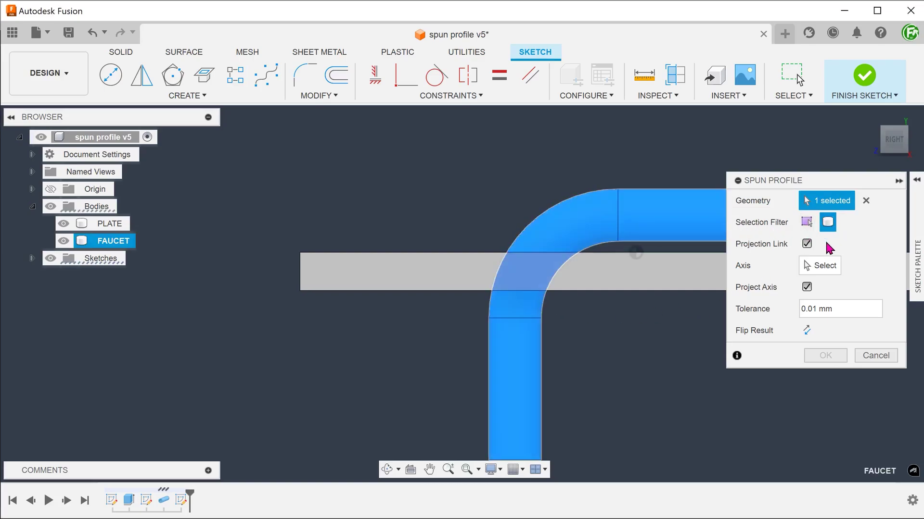
click(830, 269)
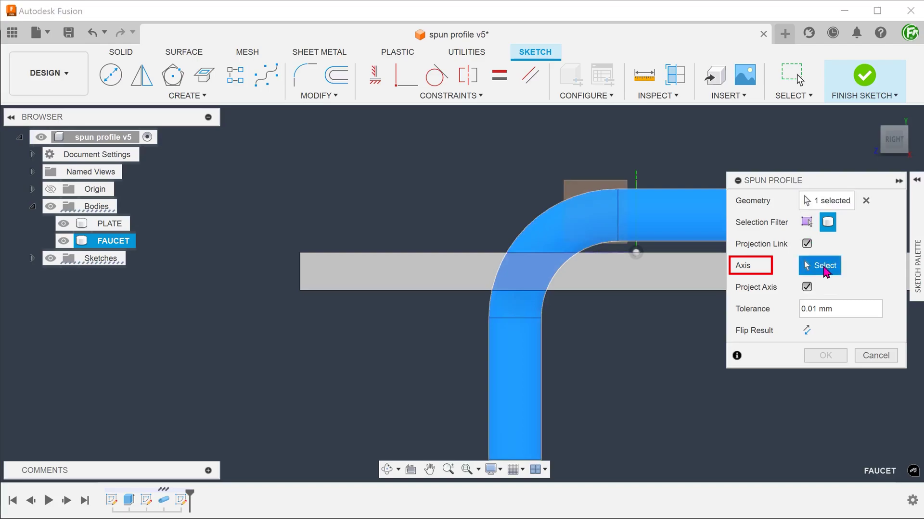
click(517, 383)
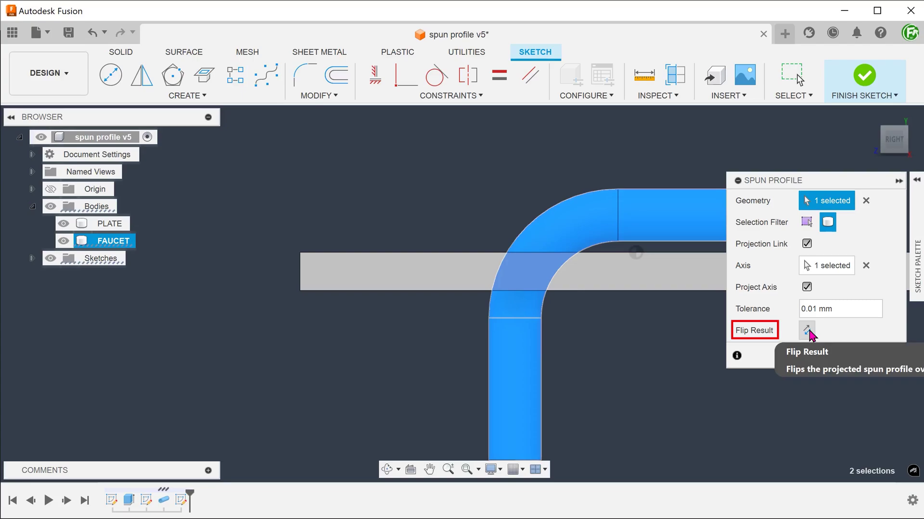
click(807, 332)
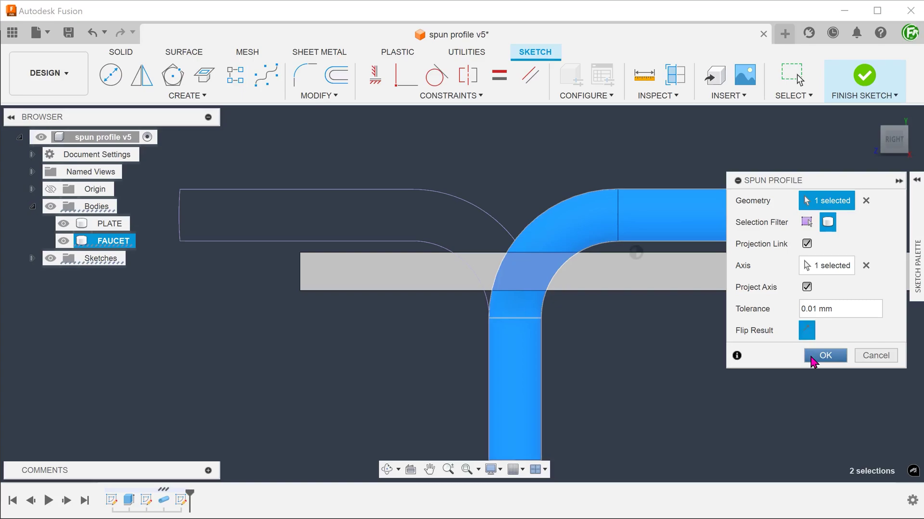
click(813, 359)
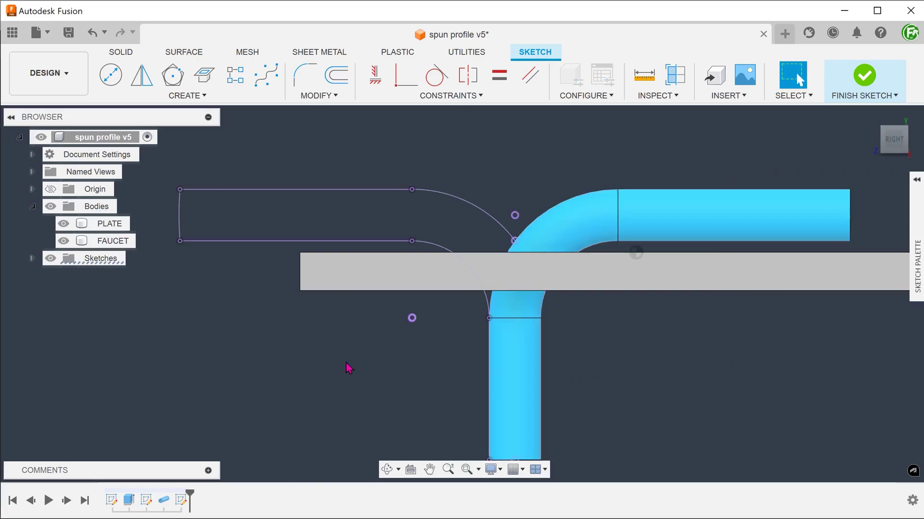
- Hide the PLATE and FAUCET bodies so that only the projected sketch geometry is shown
click(64, 224)
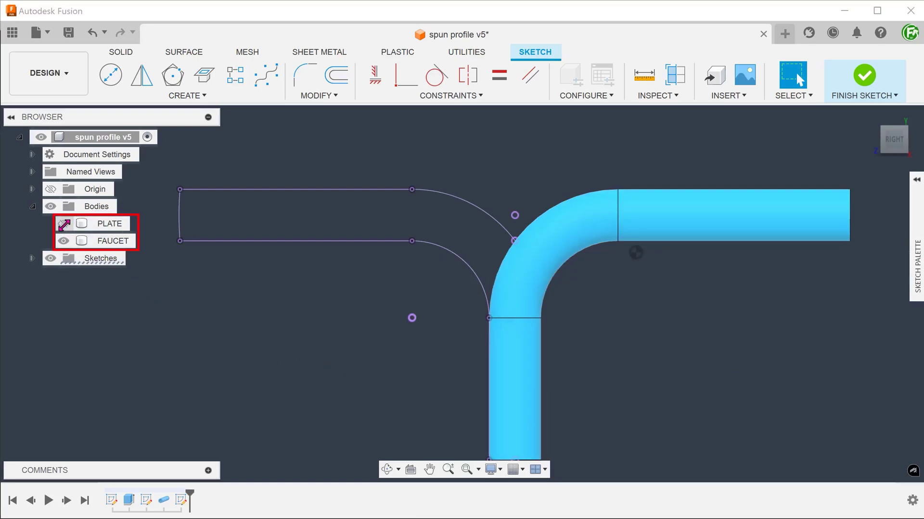
click(64, 241)
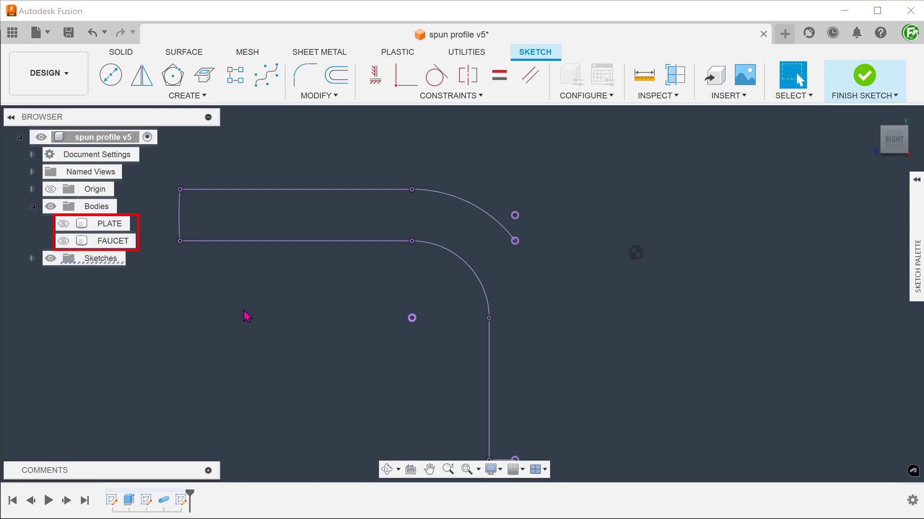
key(F6)
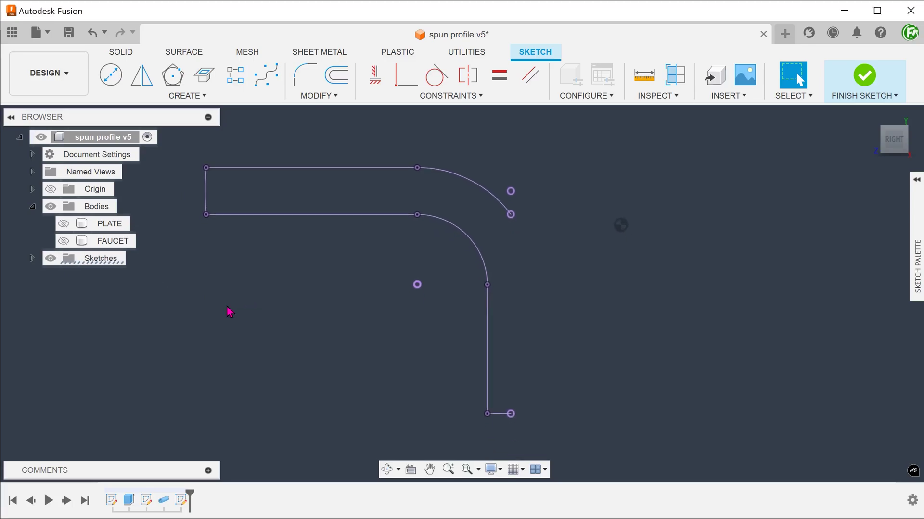
- Close the projected profile with a vertical line from the bottom edge's open end to the outer arc's open end
key(l)
click(511, 414)
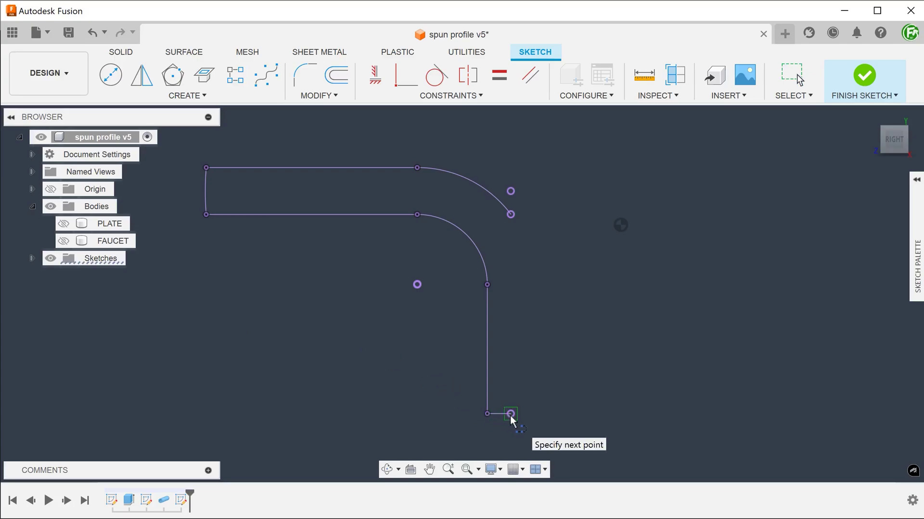
click(510, 214)
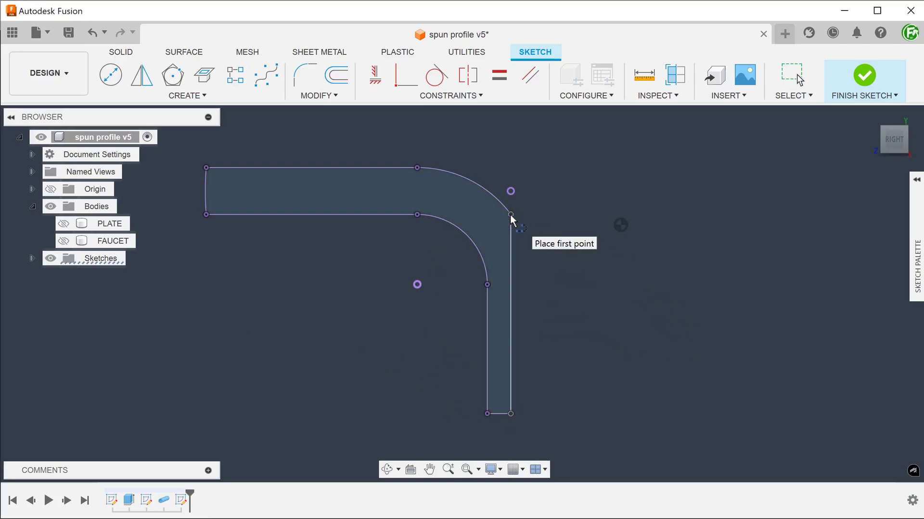
key(Escape)
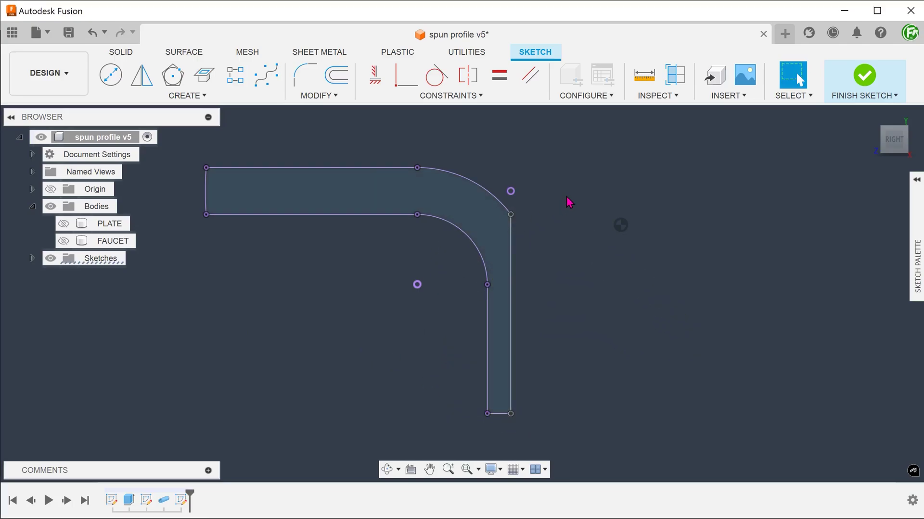
- Convert the vertical closing line to a centerline and finish the sketch
right_click(512, 265)
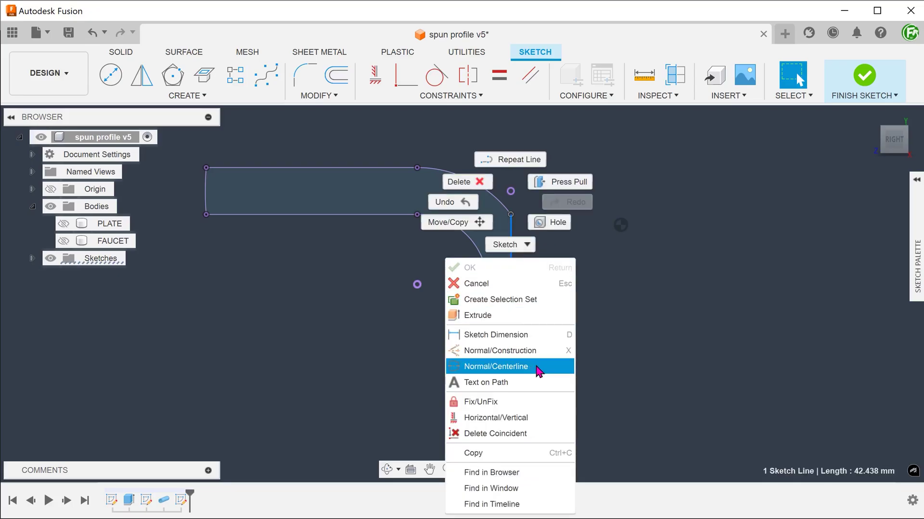
click(537, 368)
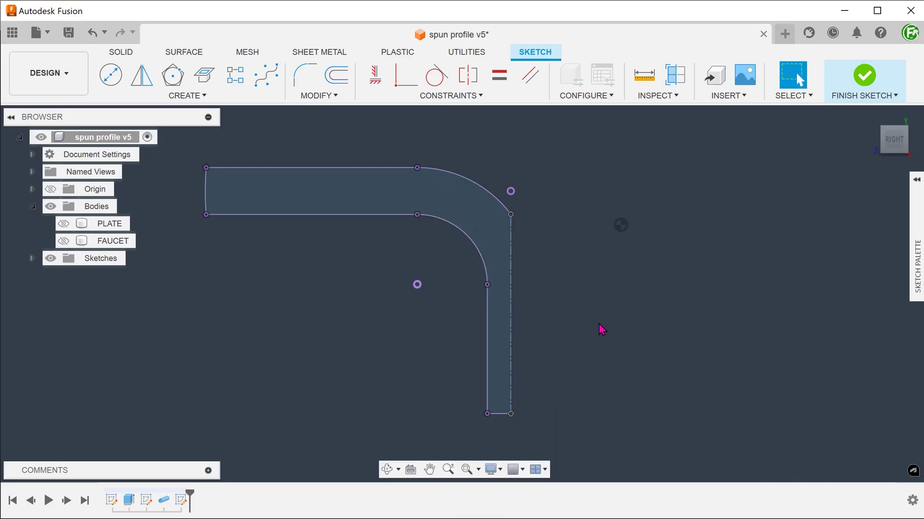
click(861, 78)
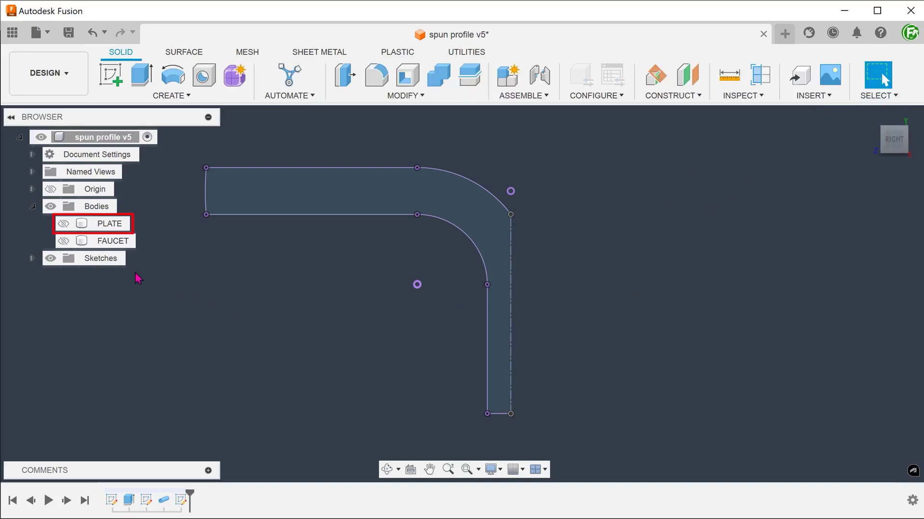
- Show the PLATE body and cut it by revolving the spun profile 360 degrees around the sketch centerline
click(63, 224)
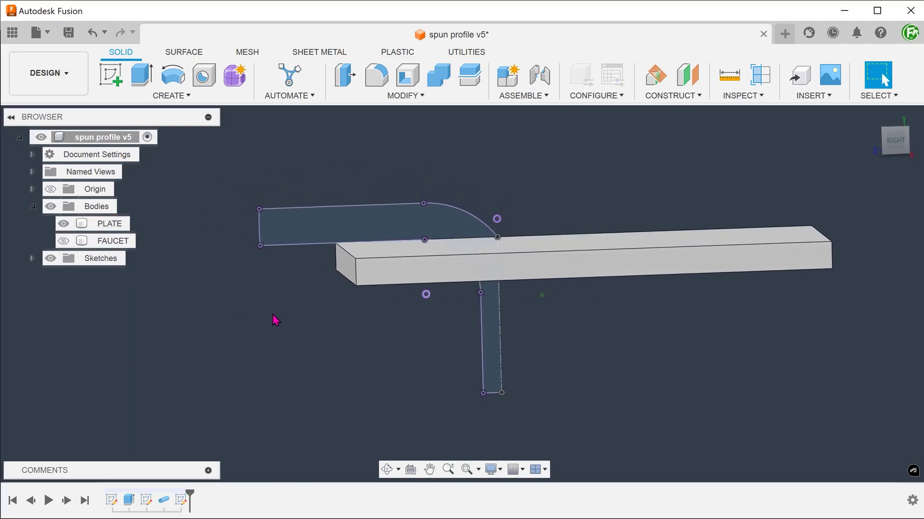
click(311, 304)
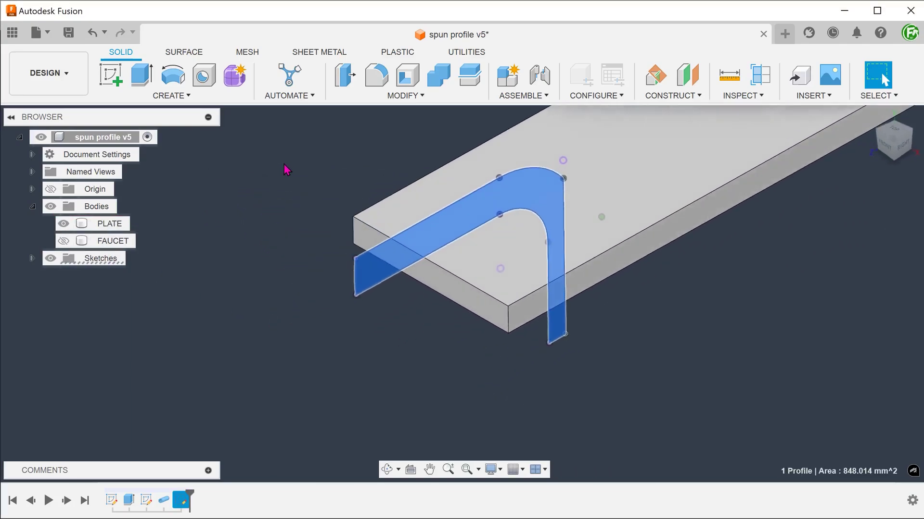
click(287, 170)
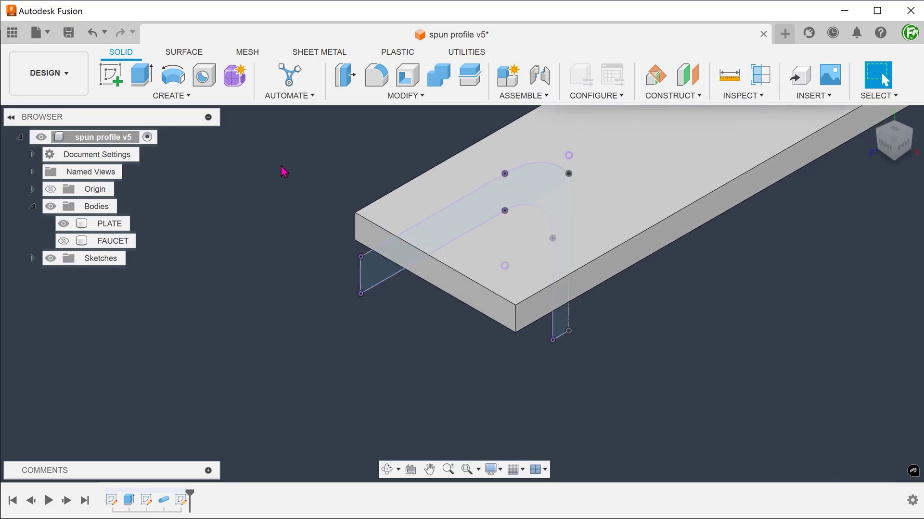
click(182, 96)
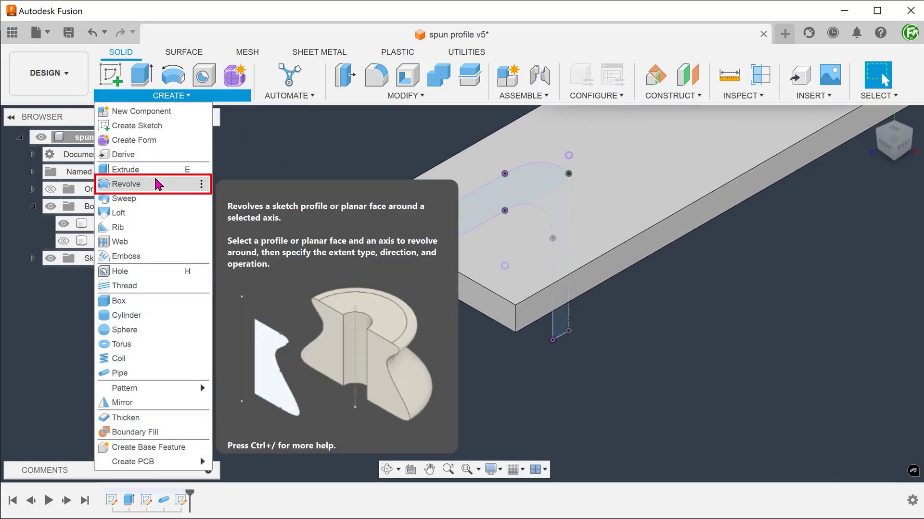
click(158, 184)
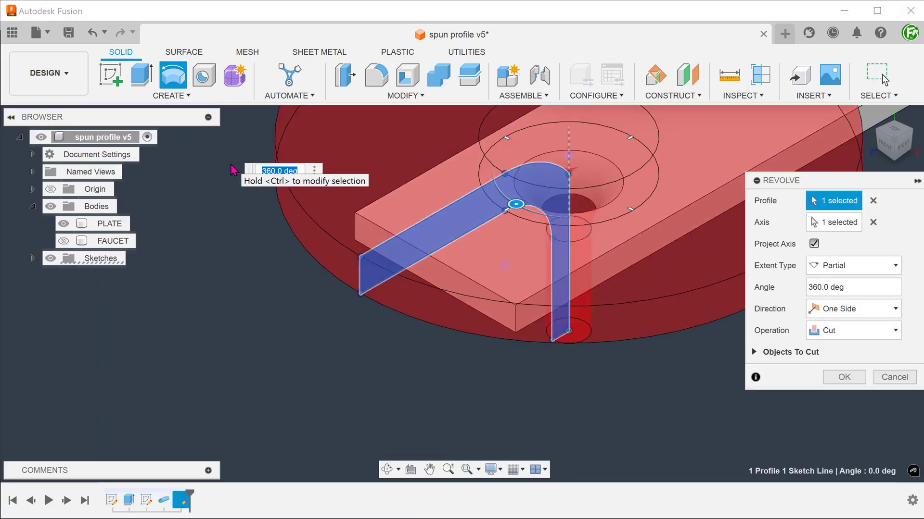
scroll(215, 213, down, 5)
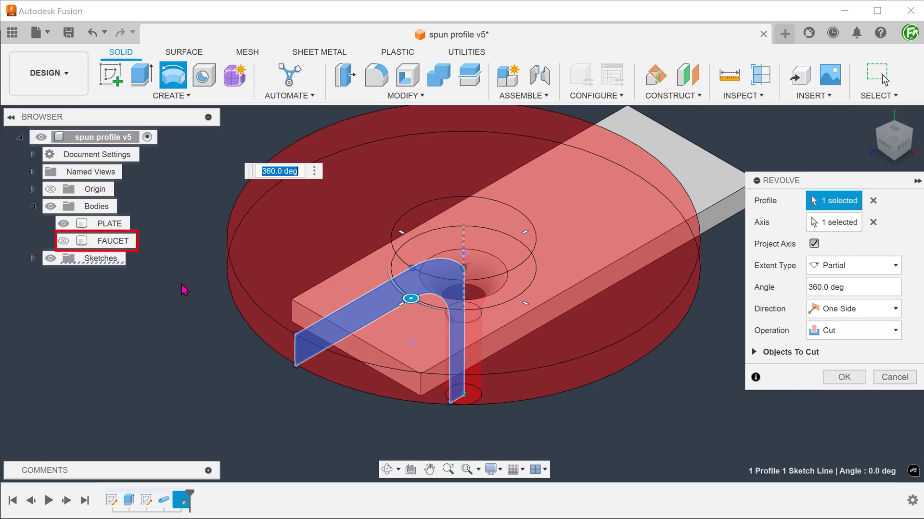
click(840, 378)
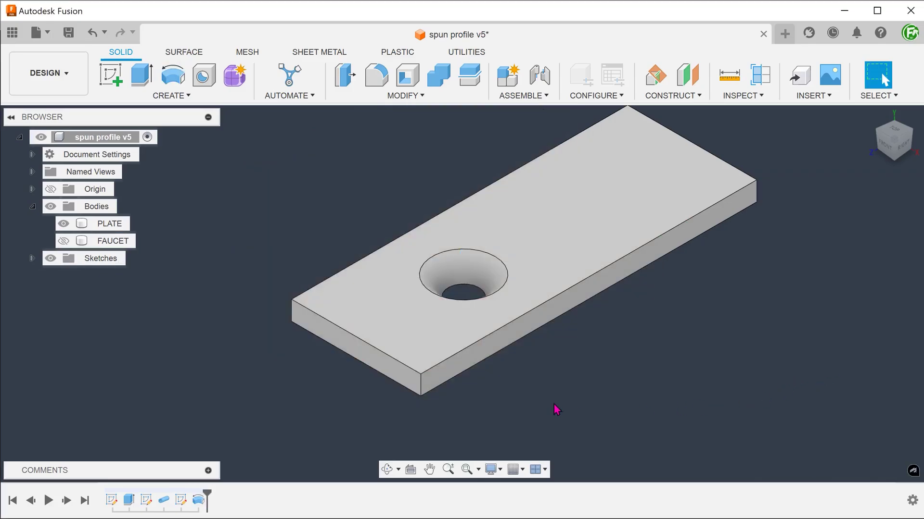
- Show the FAUCET body and create a section analysis on the YZ plane through the faucet and plate hole
click(63, 241)
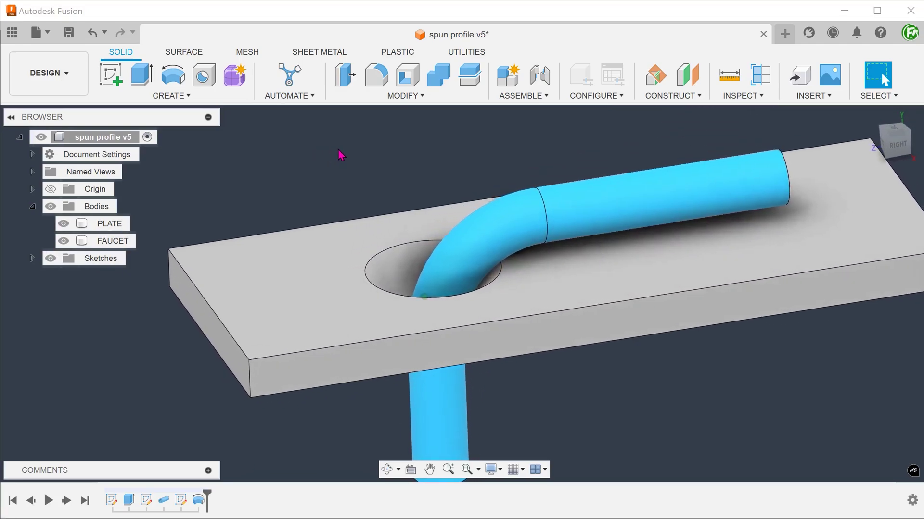
key(s)
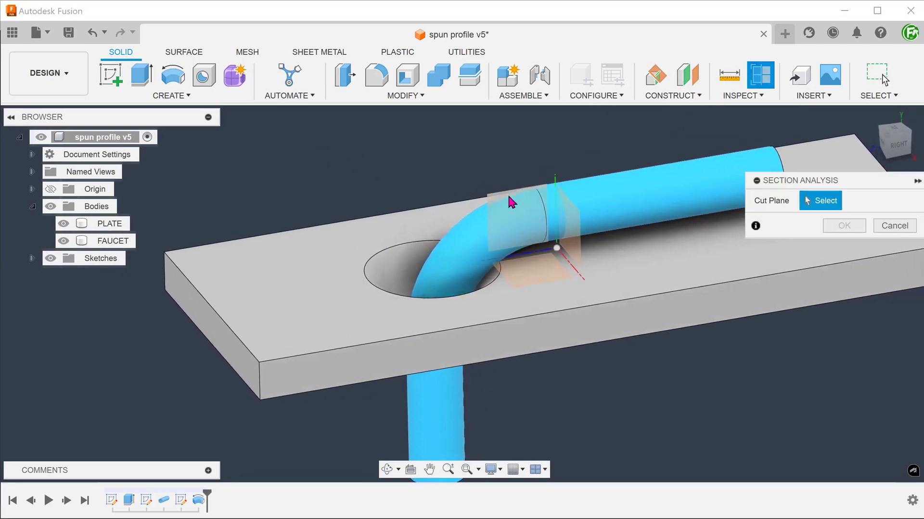
click(499, 202)
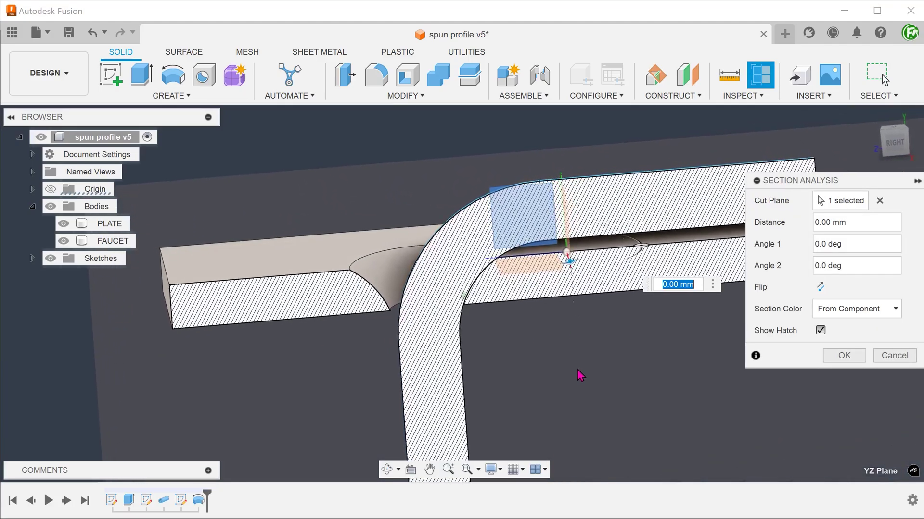
click(826, 355)
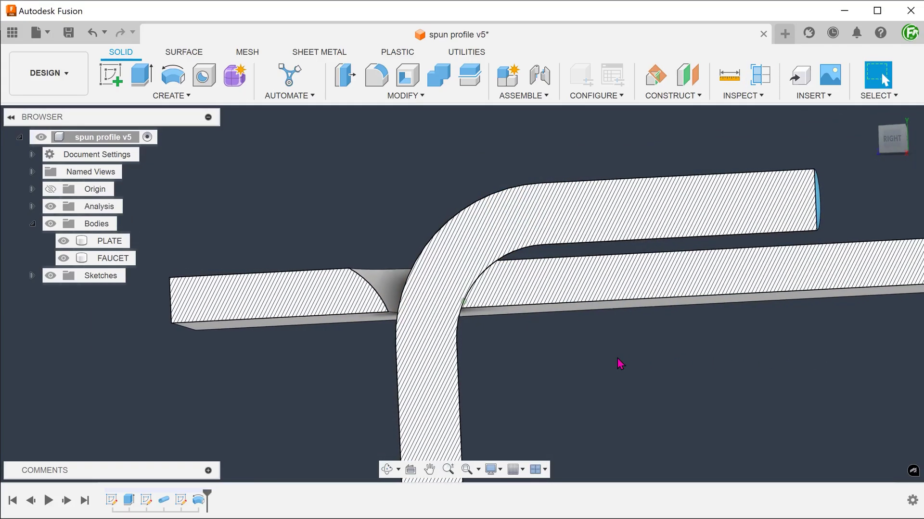
right_click(614, 377)
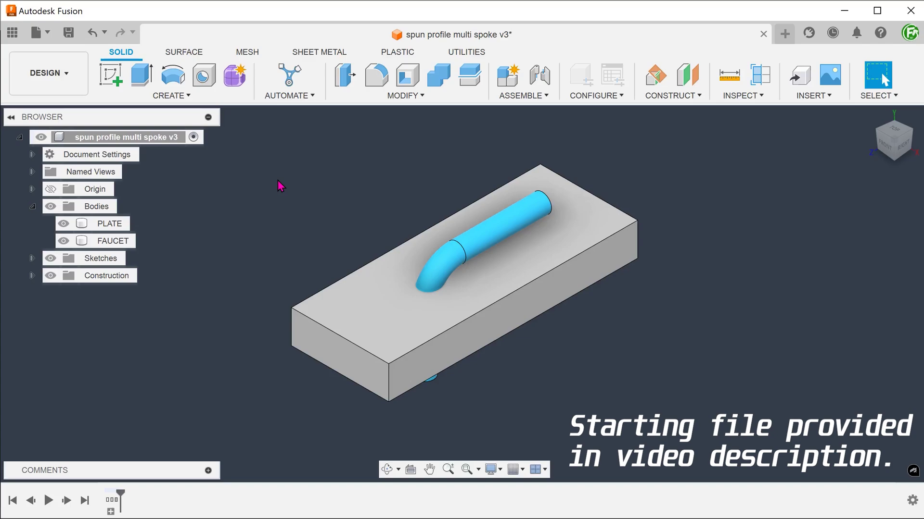
- Hide the PLATE body in the multi-spoke design to examine the whole faucet
click(63, 223)
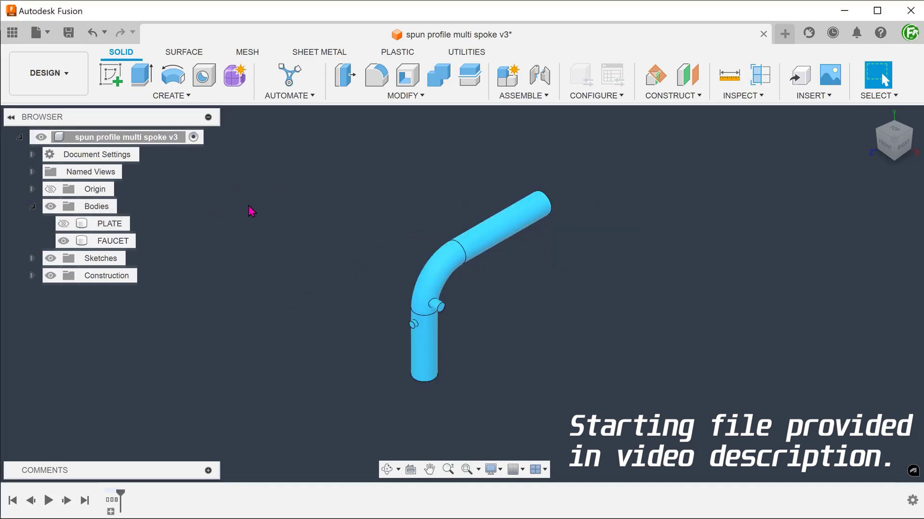
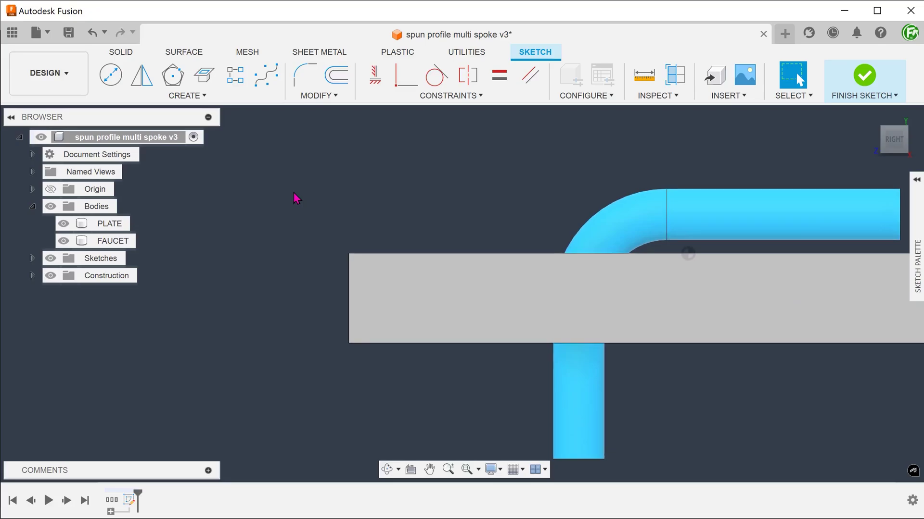
- Project a spun profile of the FAUCET body around its vertical pipe axis, with the result flipped to the other side
click(203, 96)
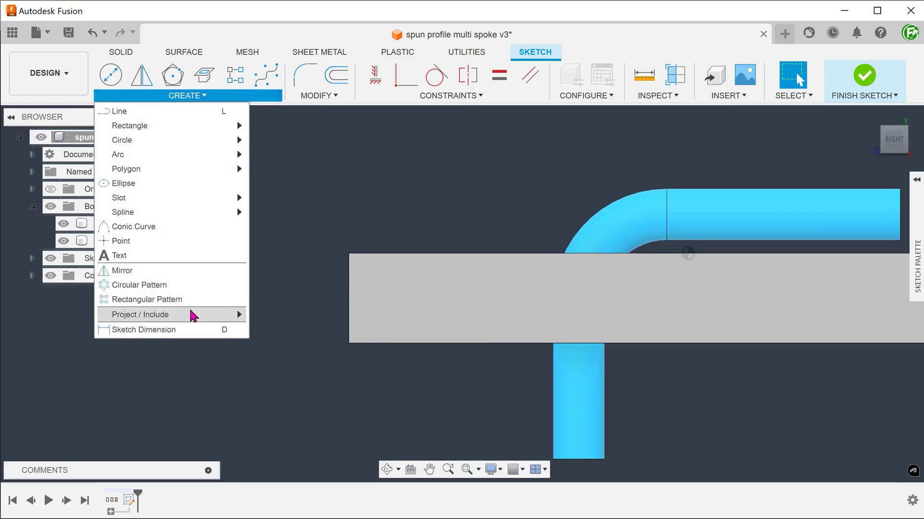
mouse_move(192, 315)
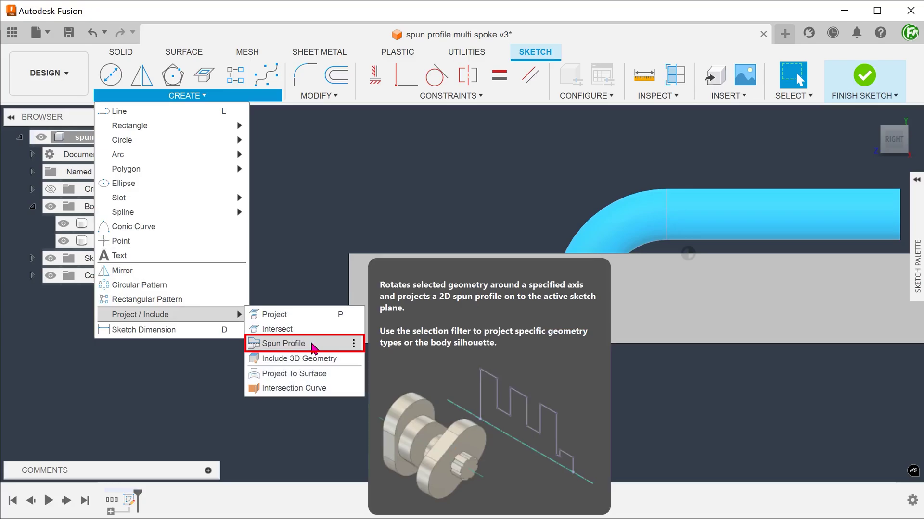
click(313, 345)
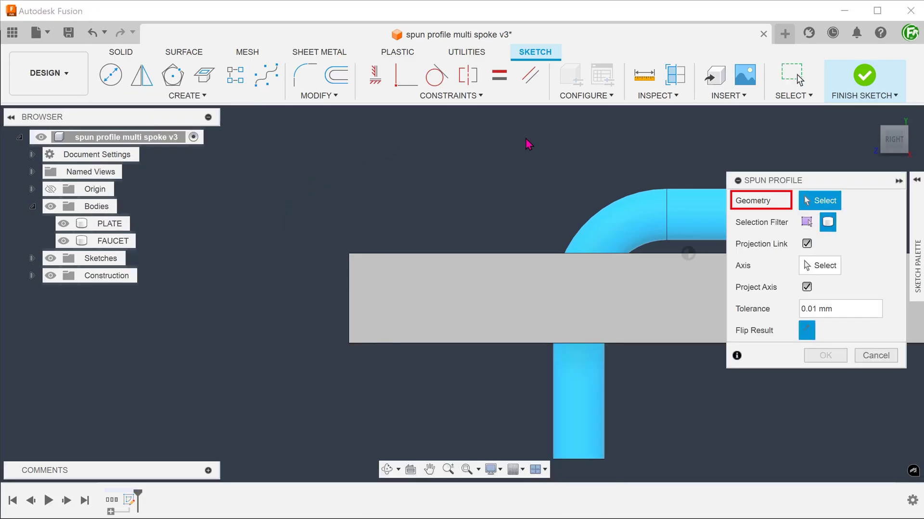
click(624, 217)
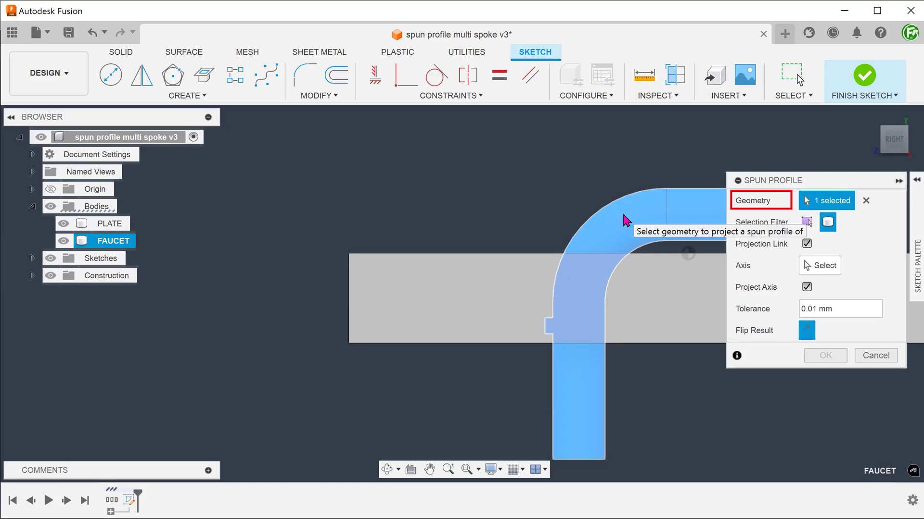
click(833, 269)
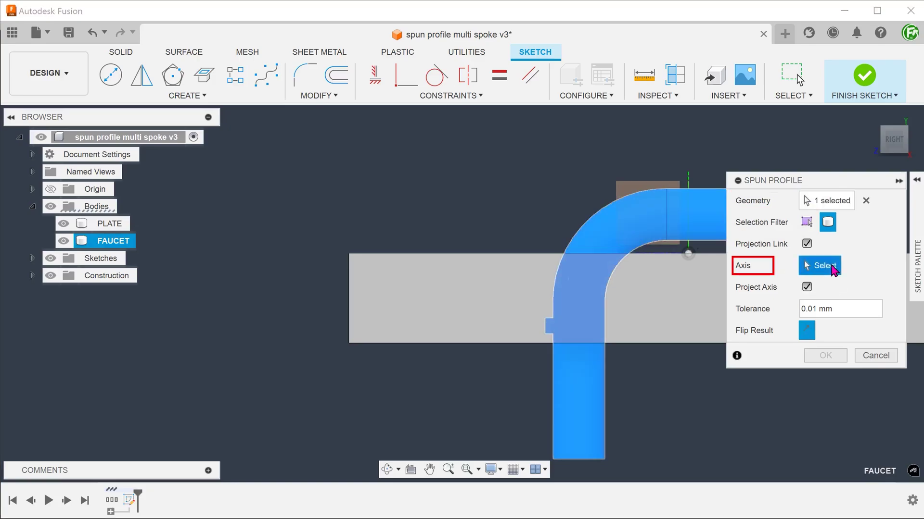
click(577, 392)
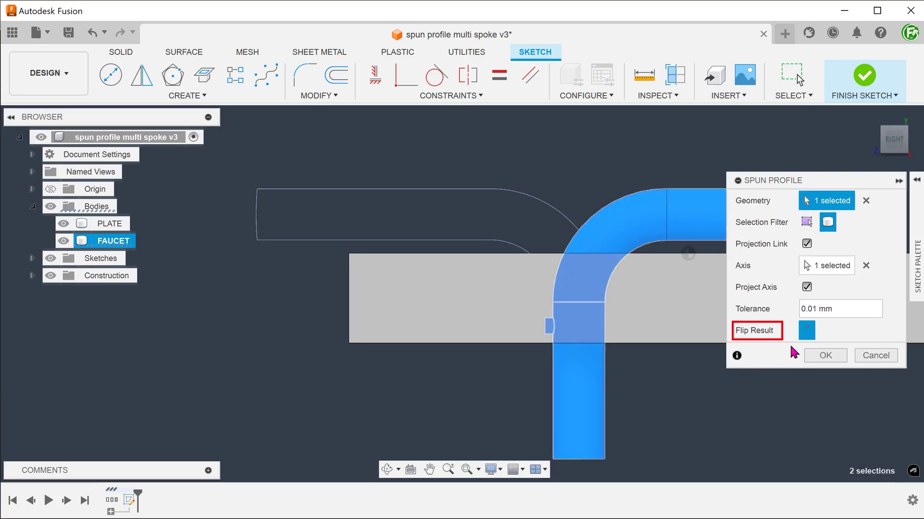
click(805, 333)
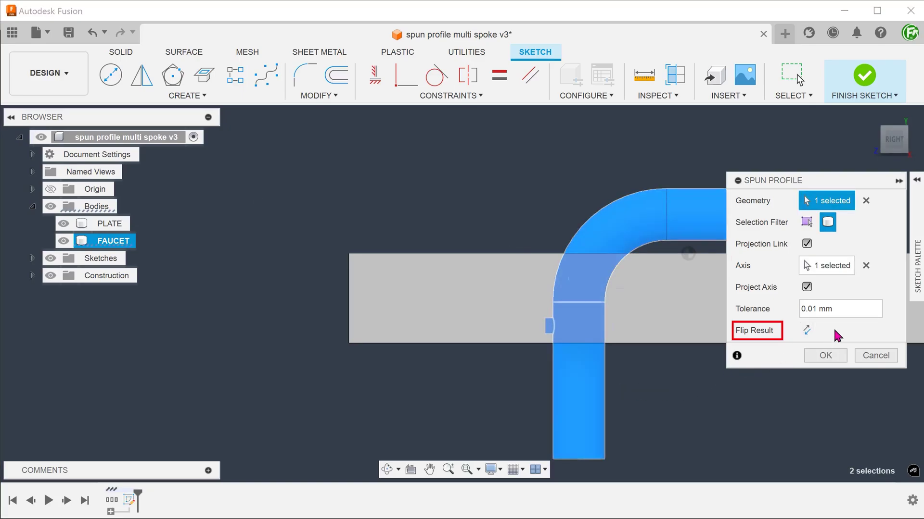
click(826, 355)
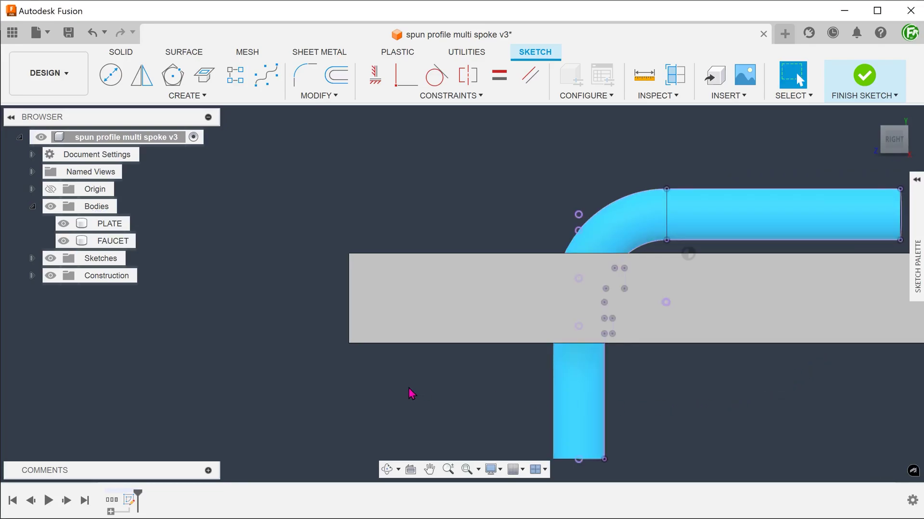
- Hide the PLATE and FAUCET bodies and close the spun profile with a vertical line between its two open endpoints
click(63, 224)
click(63, 241)
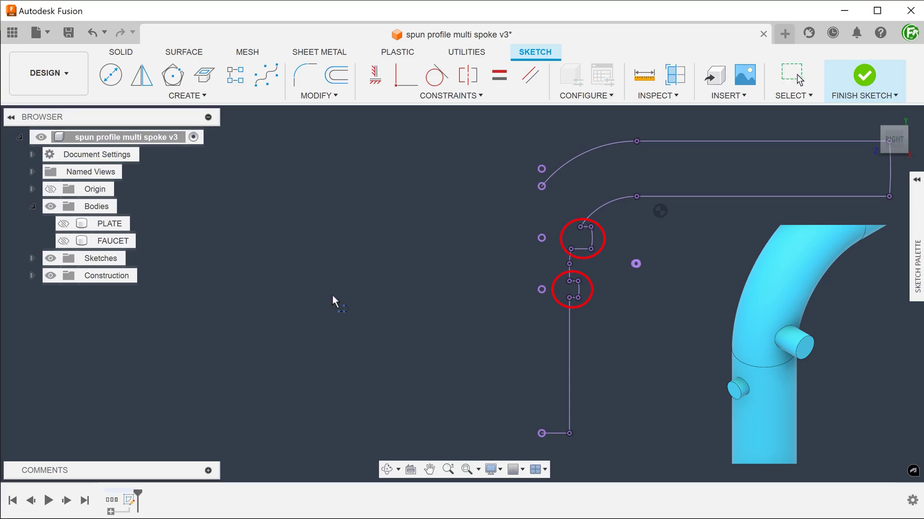
click(541, 433)
click(542, 187)
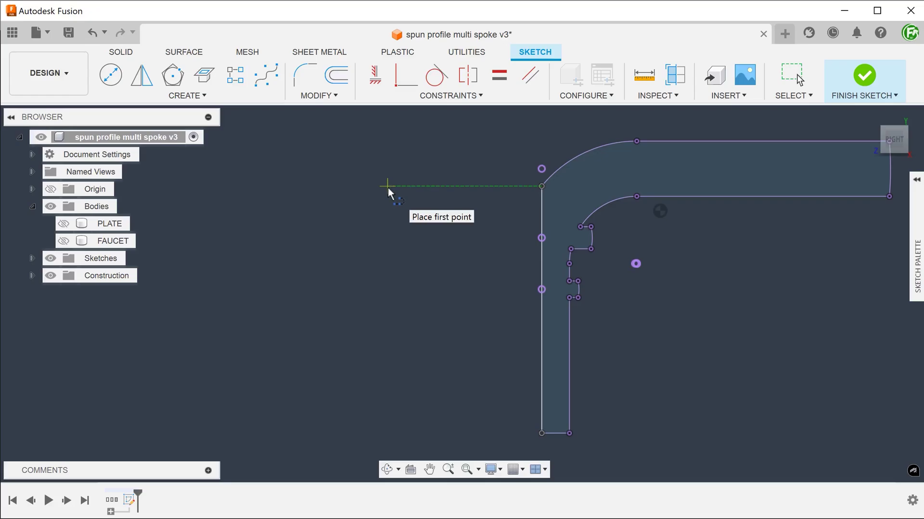
key(Escape)
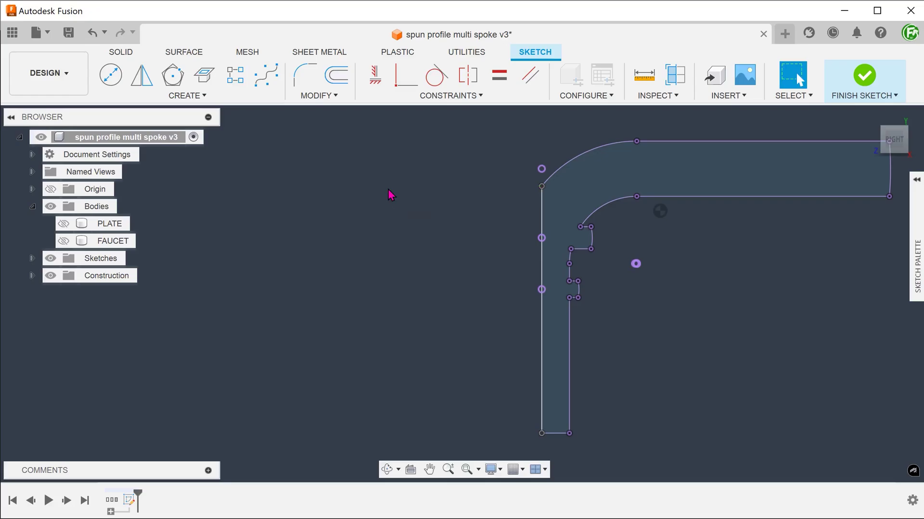
- Convert the vertical closing line to a centerline and finish the multi-spoke sketch
right_click(544, 214)
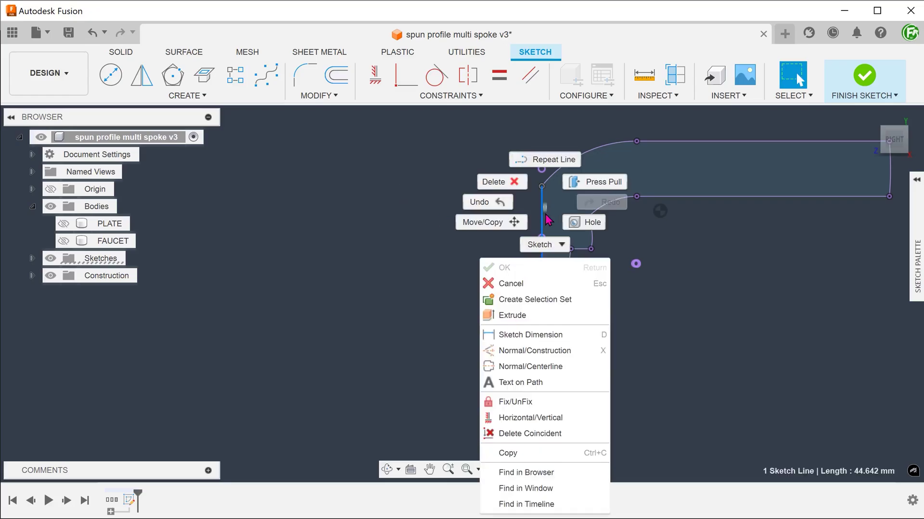
click(571, 367)
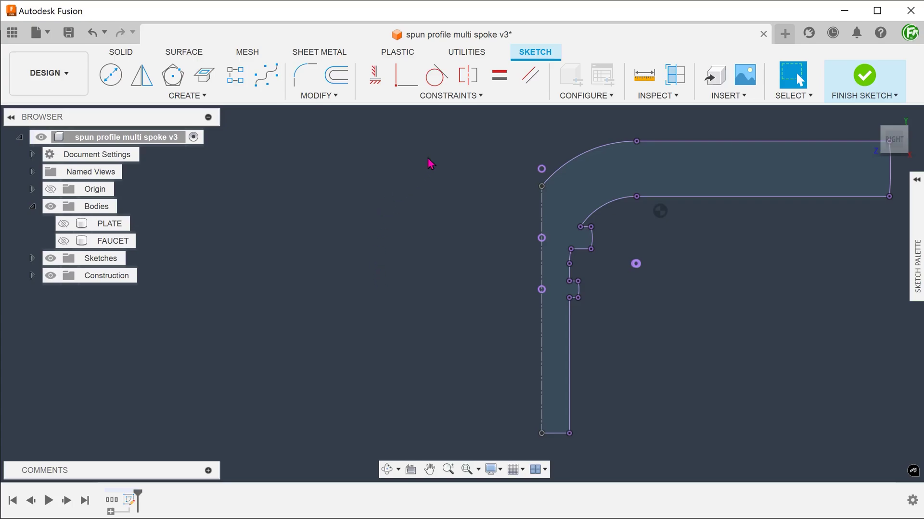
click(869, 81)
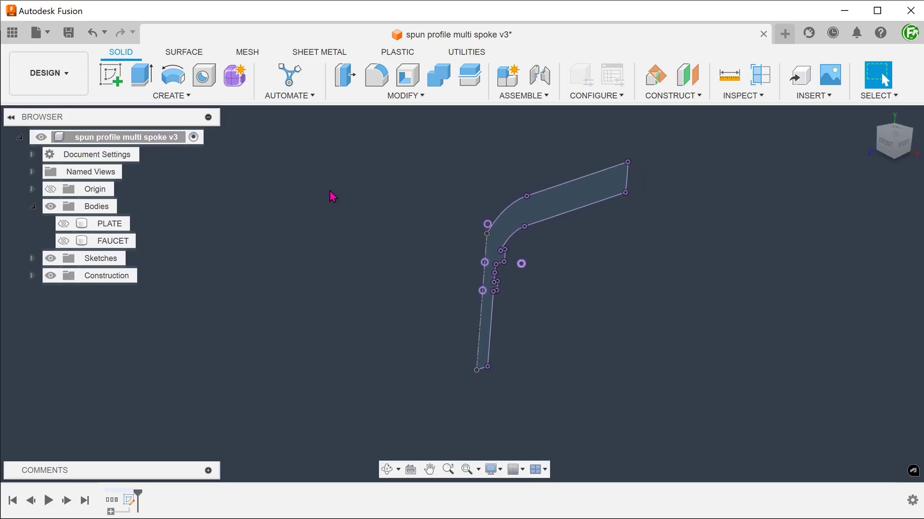
- Show the PLATE body and cut it by revolving the multi-spoke spun profile 360 degrees around the sketch centerline
click(63, 224)
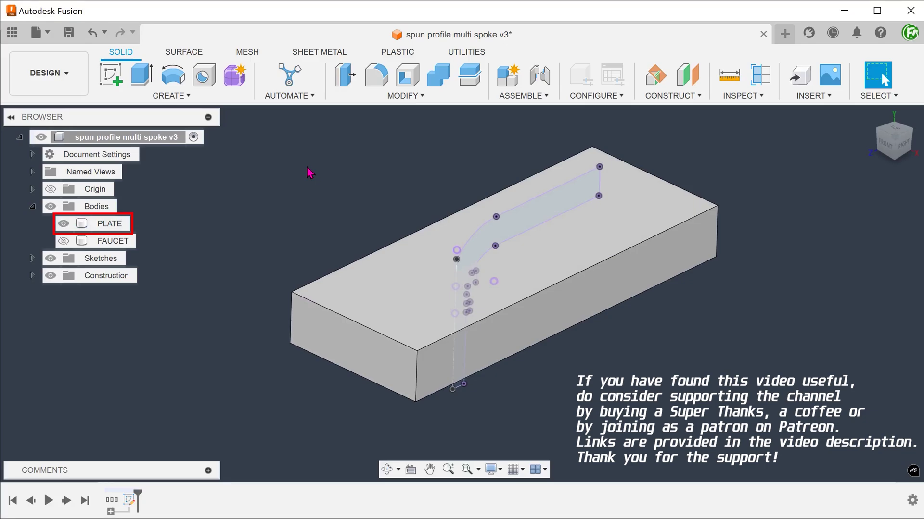
click(529, 222)
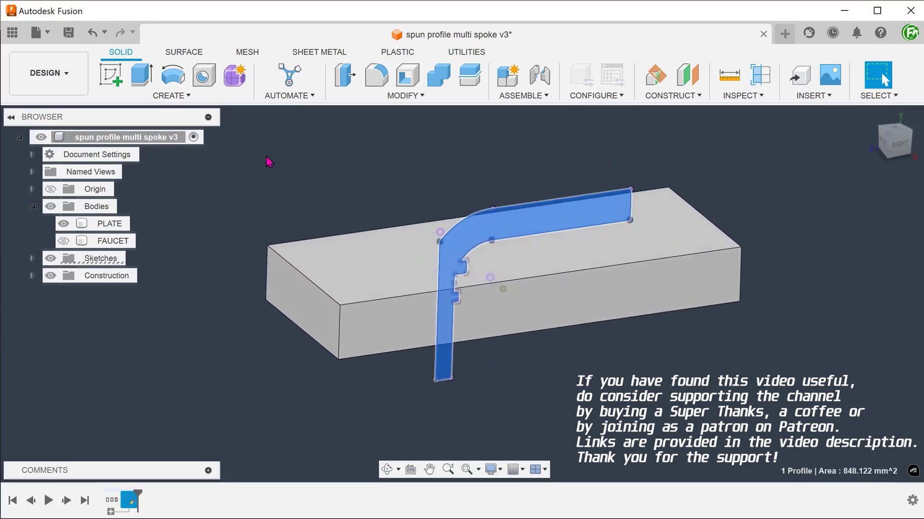
click(268, 161)
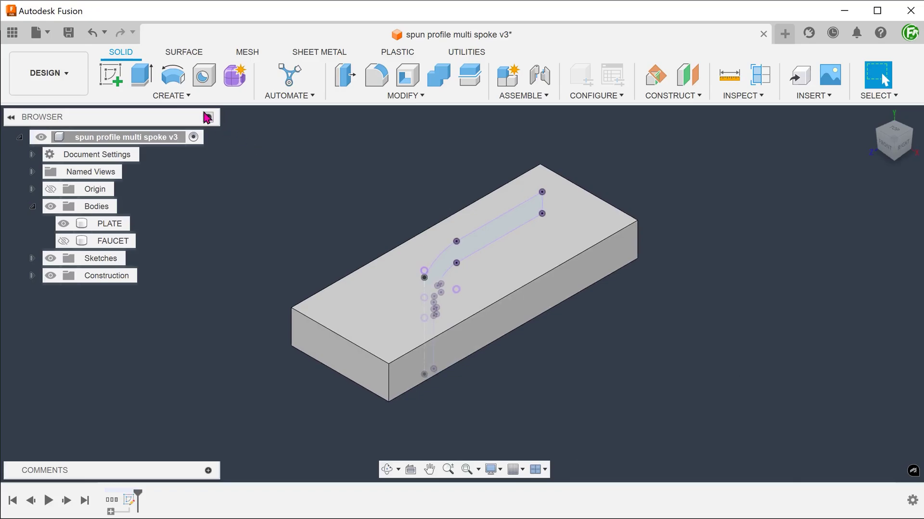
click(185, 96)
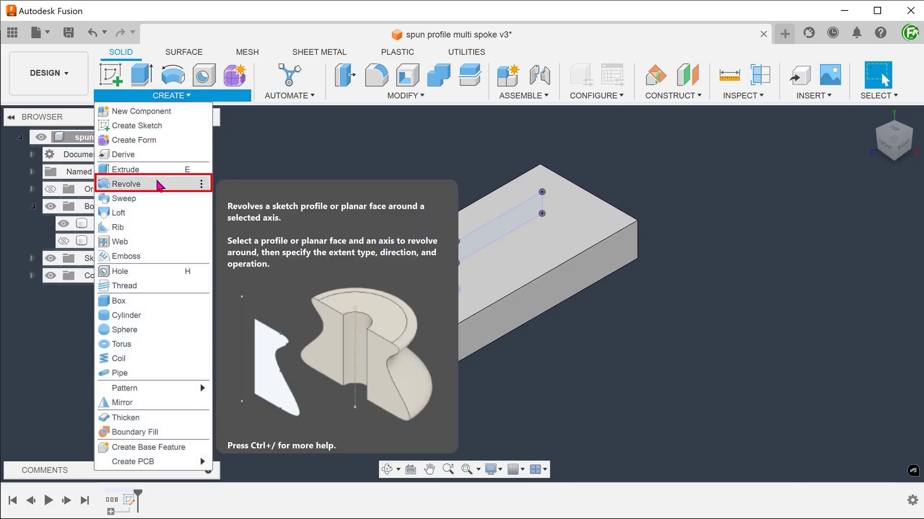
click(160, 185)
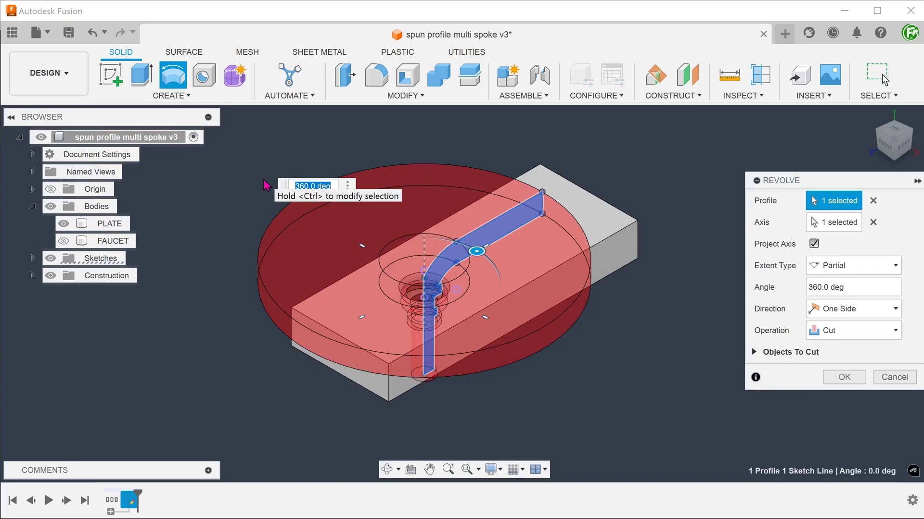
shift+middle_drag(250, 178, 192, 200)
shift+middle_drag(250, 383, 610, 402)
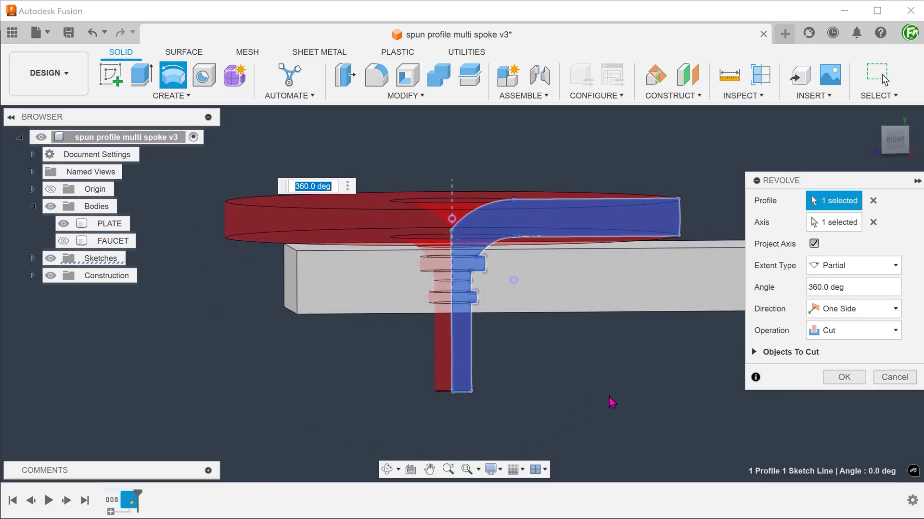
click(843, 377)
- Show the FAUCET body and create a section analysis on the YZ plane through the multi-spoke faucet and its hole
shift+middle_drag(454, 352, 170, 207)
click(63, 241)
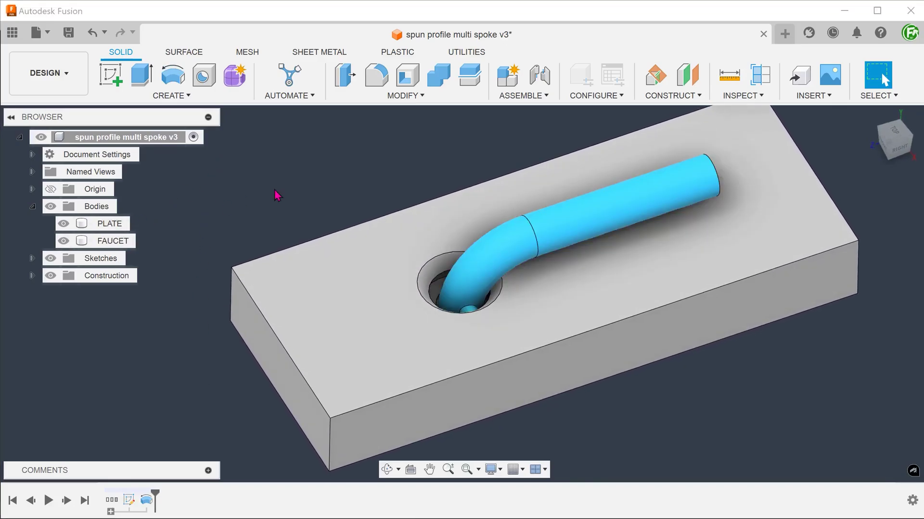
shift+middle_drag(332, 161, 431, 128)
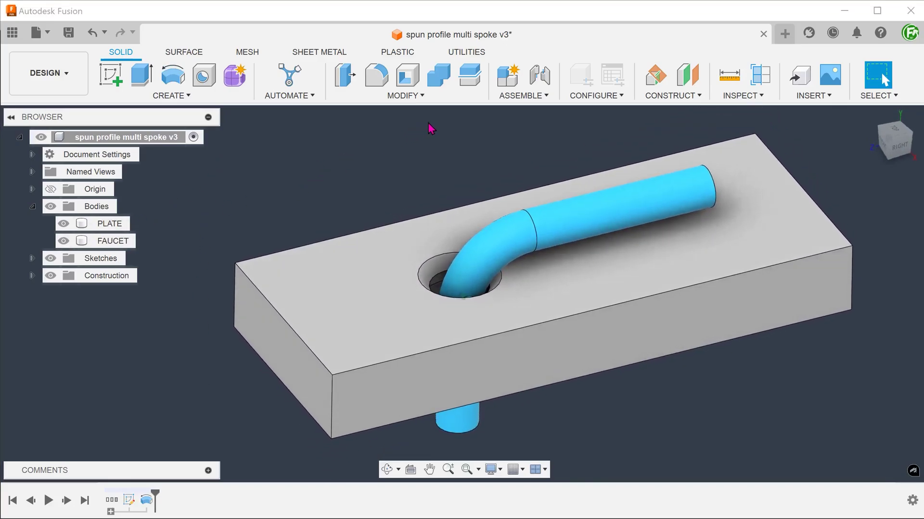
click(759, 77)
click(497, 218)
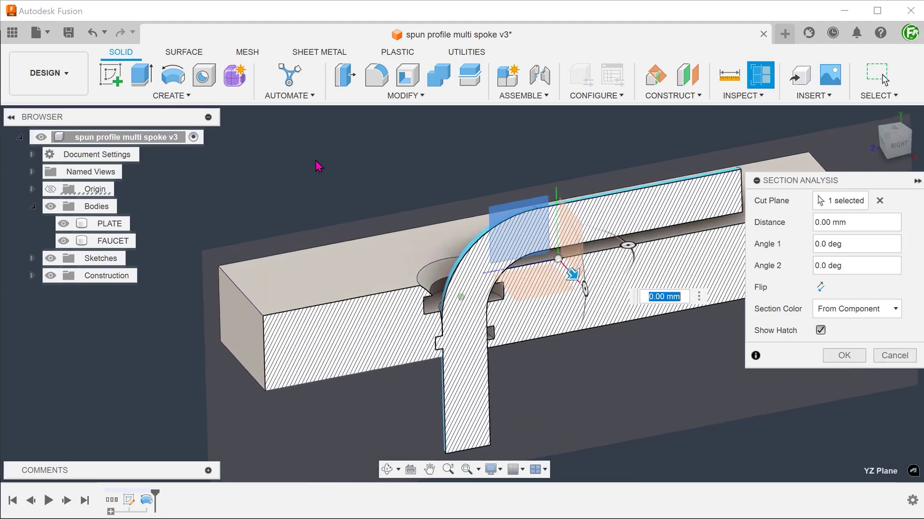
key(Return)
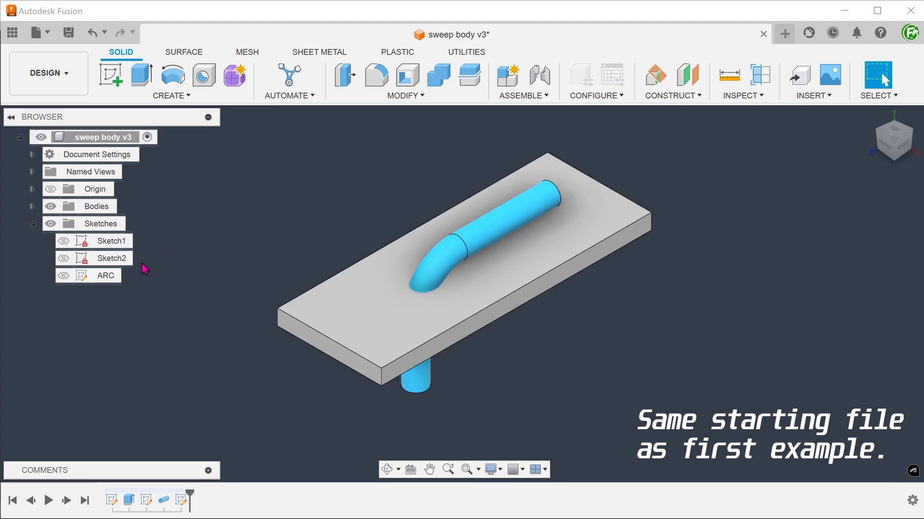
- Show the ARC sketch in the sweep body design and inspect the nearly closed arc around the faucet's base
click(63, 275)
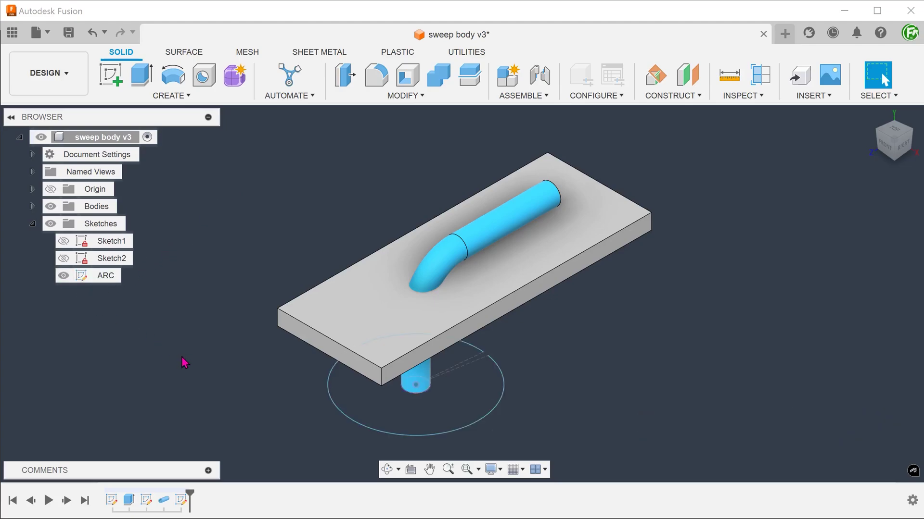
click(337, 414)
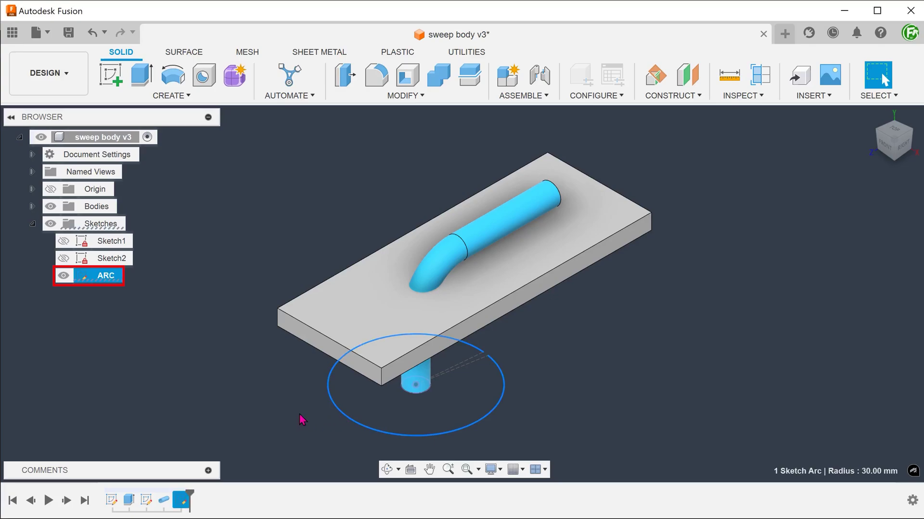
click(264, 416)
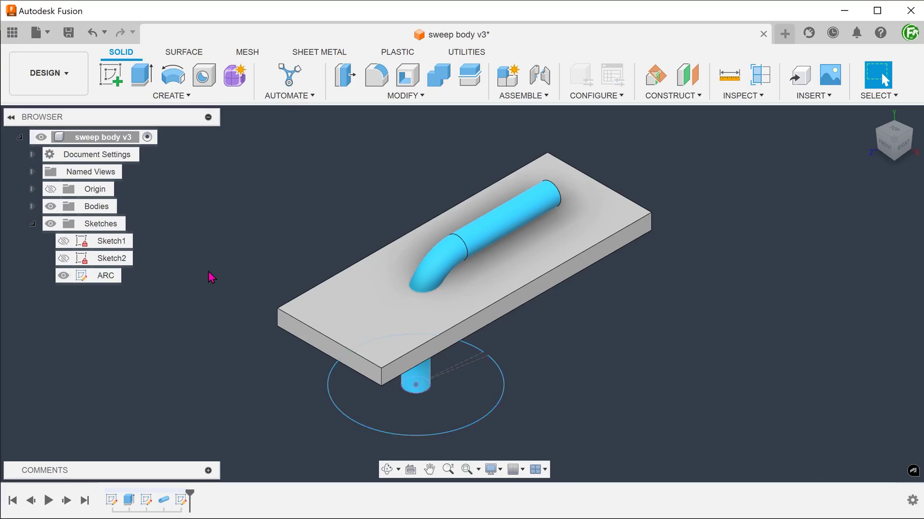
- Try a Solid Sweep of the FAUCET body along the arc in the ARC sketch, with Perpendicular orientation
click(171, 96)
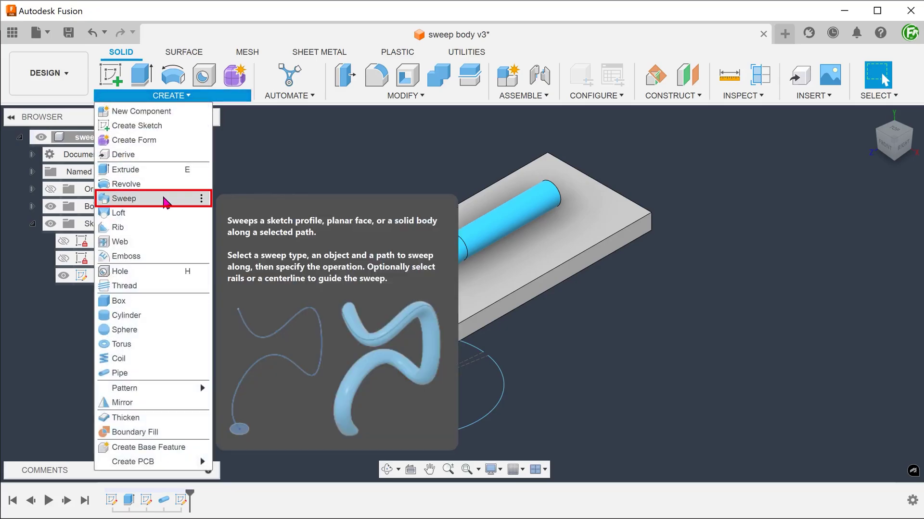
click(144, 199)
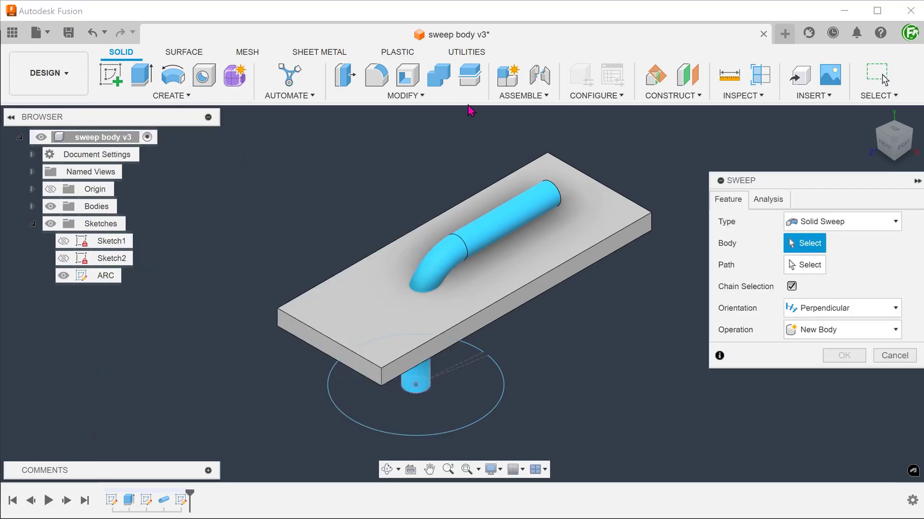
click(861, 221)
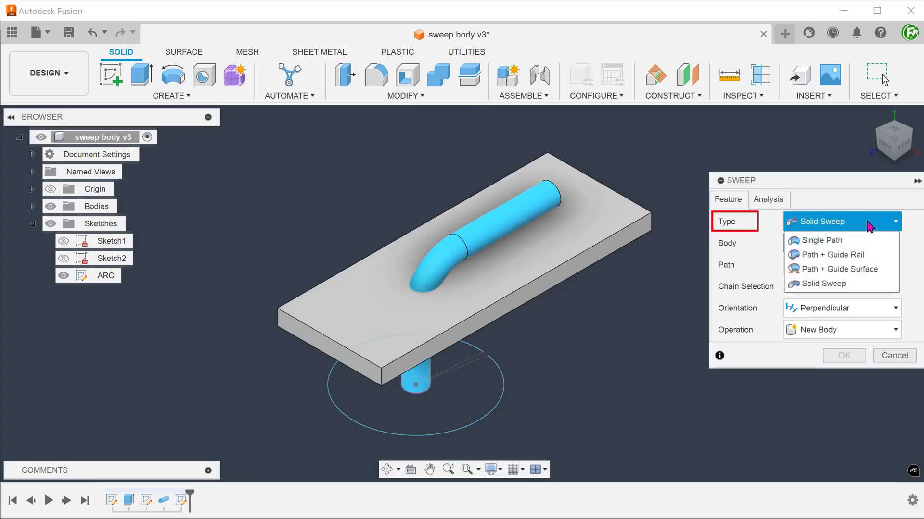
click(861, 287)
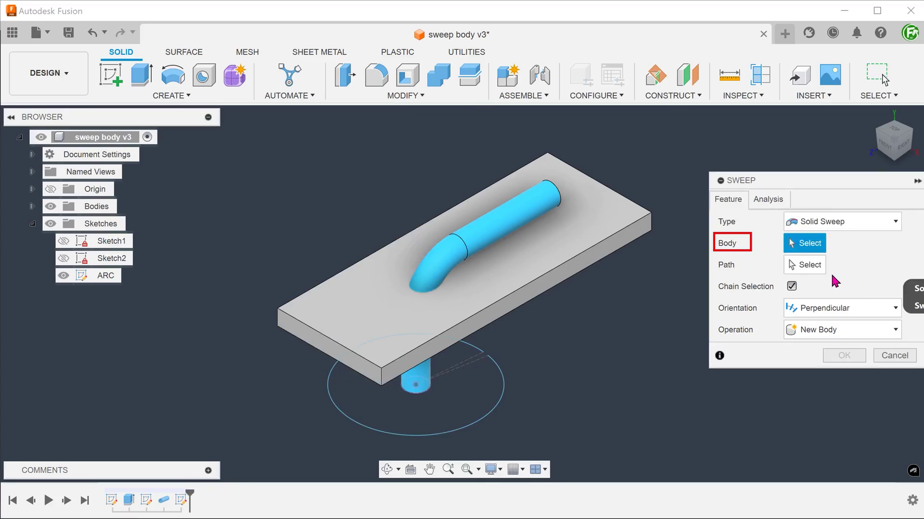
click(485, 229)
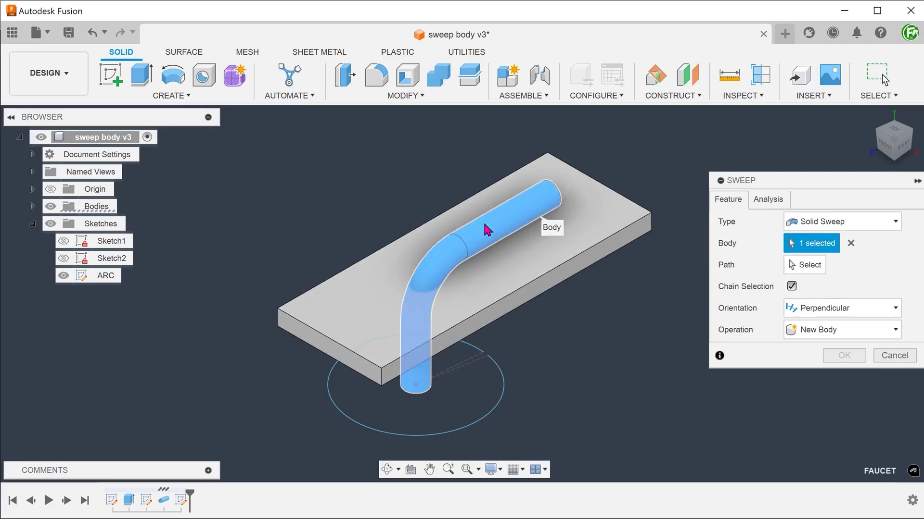
click(816, 269)
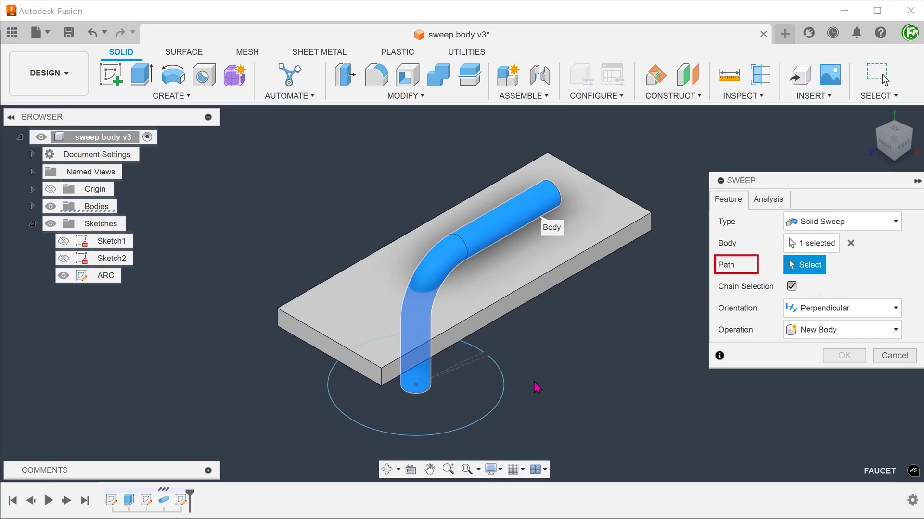
click(502, 402)
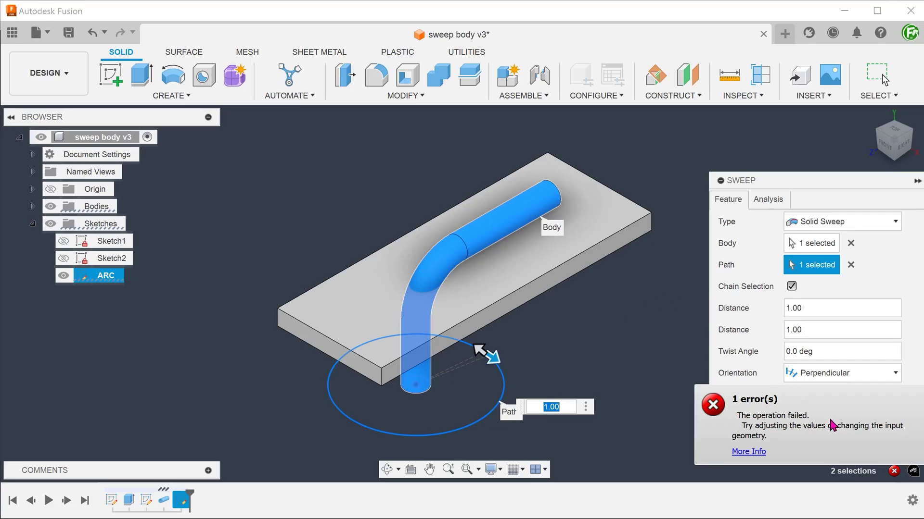
click(895, 421)
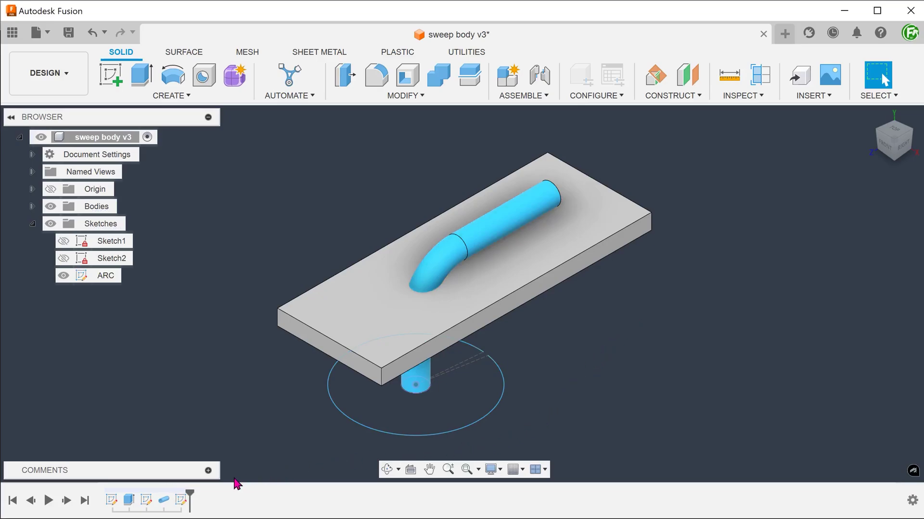
- Edit the faucet's pipe feature to a Square section with a section size of 7 mm
right_click(166, 502)
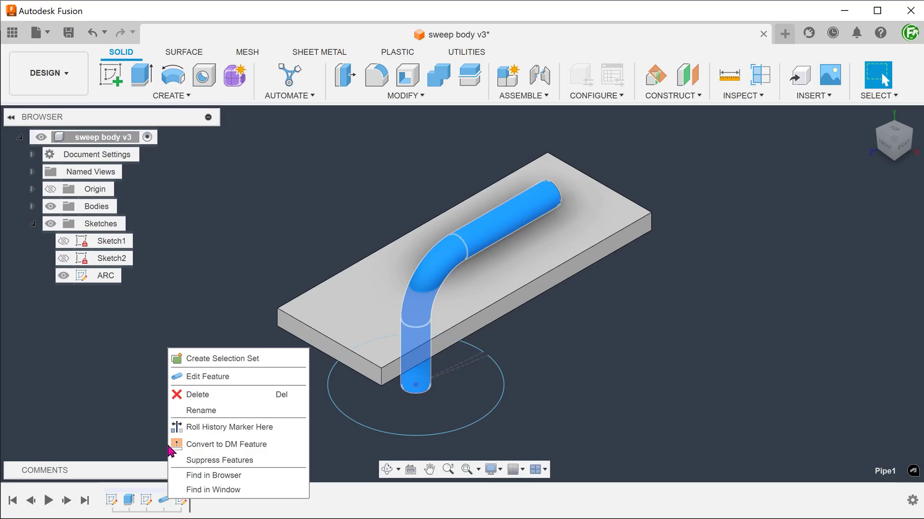
click(193, 378)
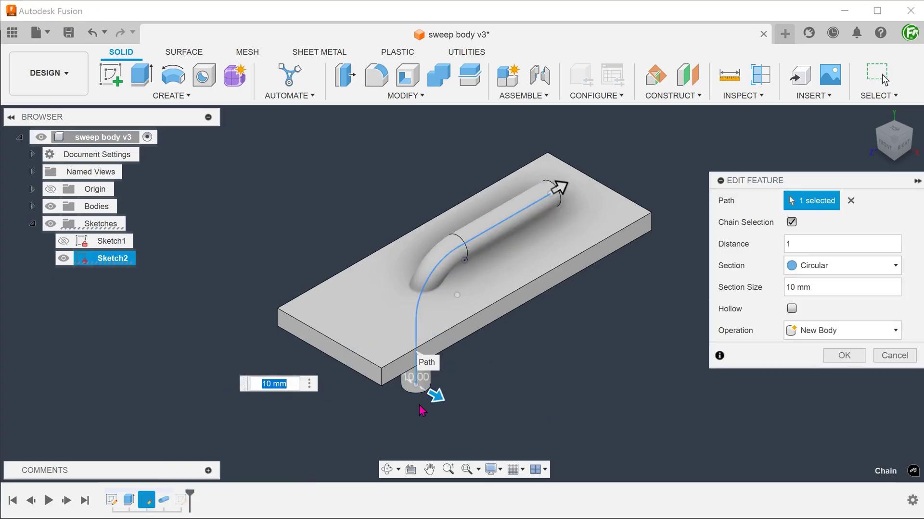
click(847, 267)
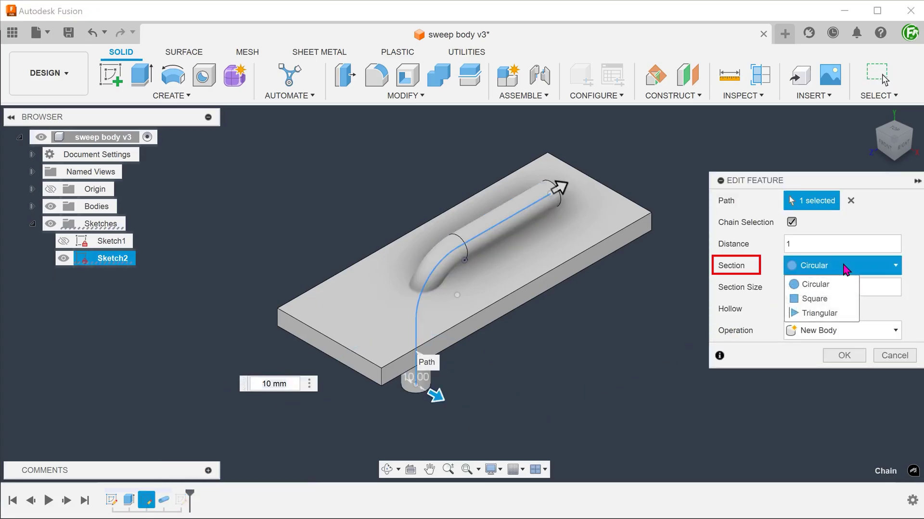
click(845, 301)
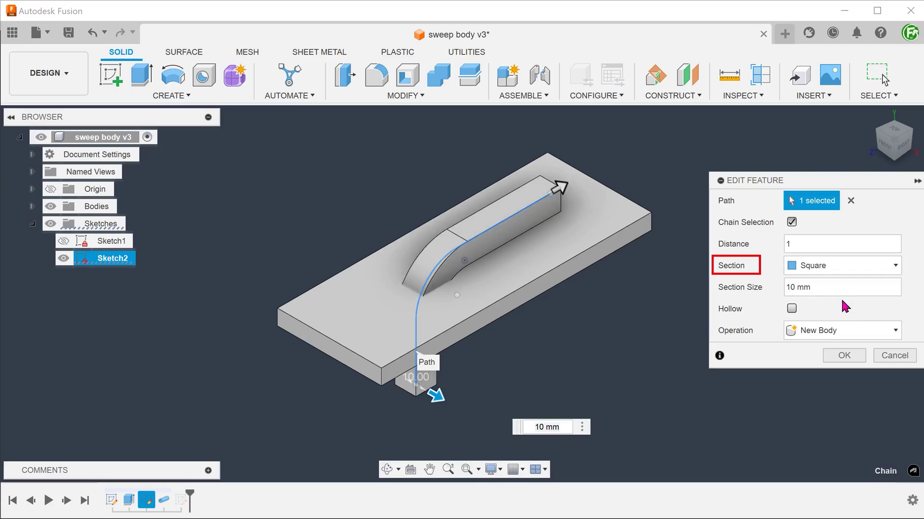
click(784, 288)
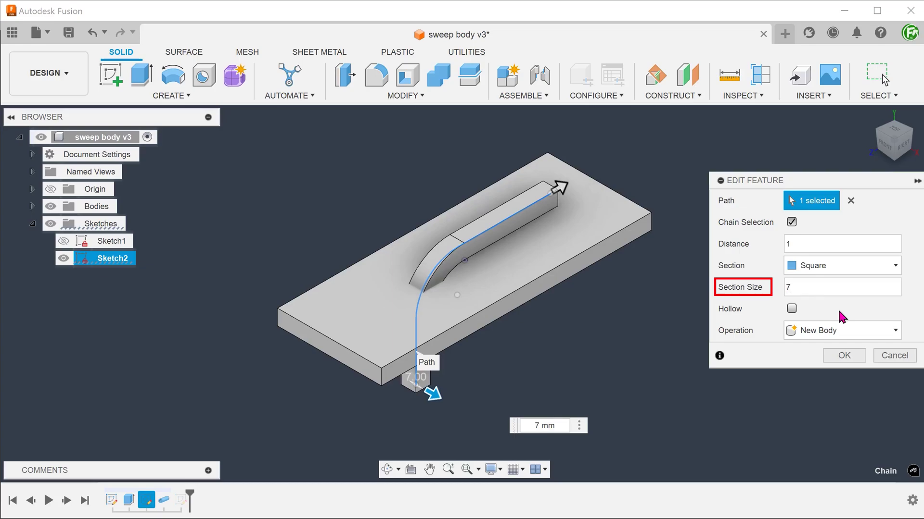
click(842, 357)
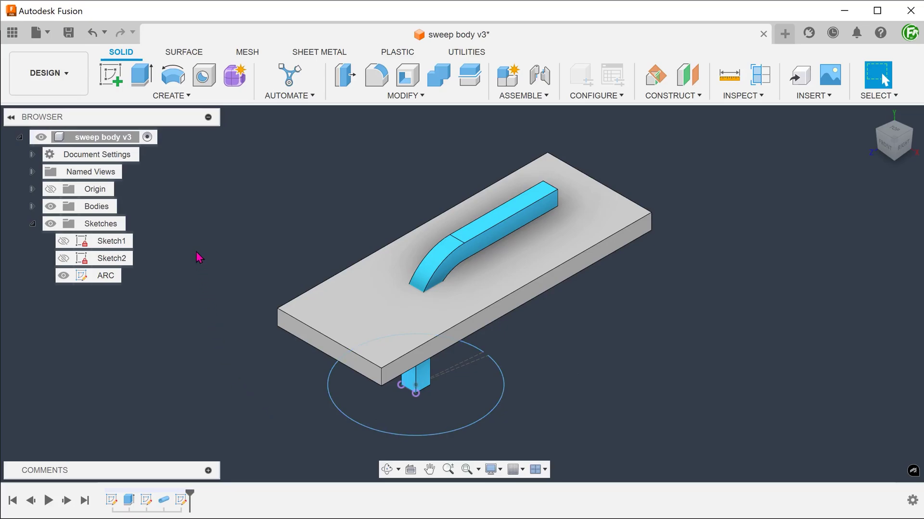
- Cut the plate with a Solid Sweep of the square FAUCET body along the arc in the ARC sketch, with Perpendicular orientation
click(161, 99)
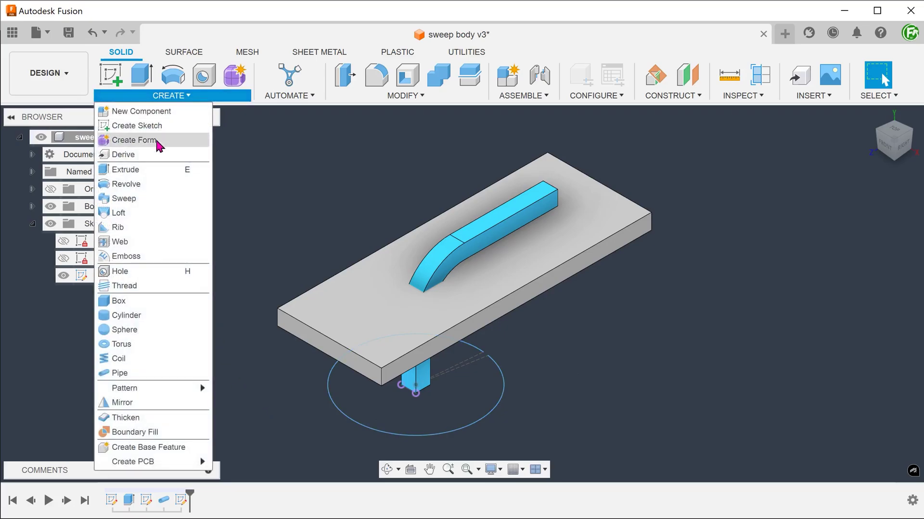
click(157, 203)
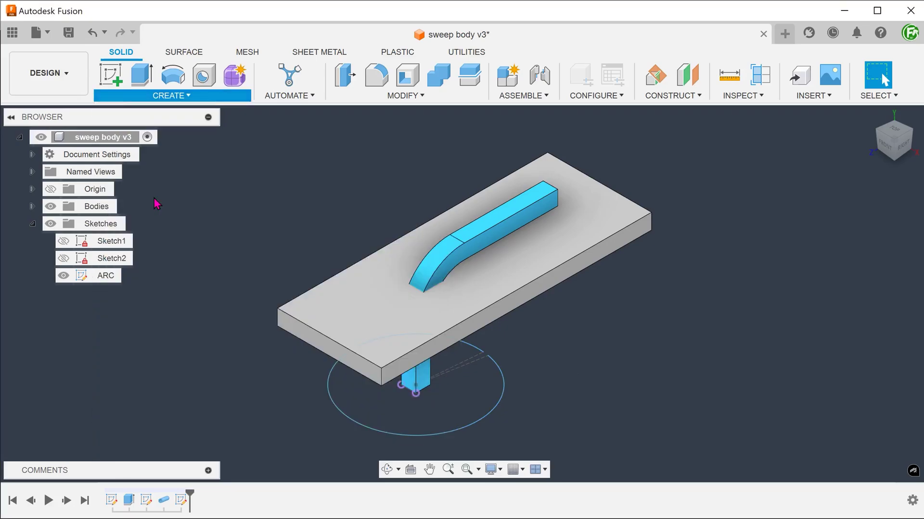
click(856, 222)
click(852, 286)
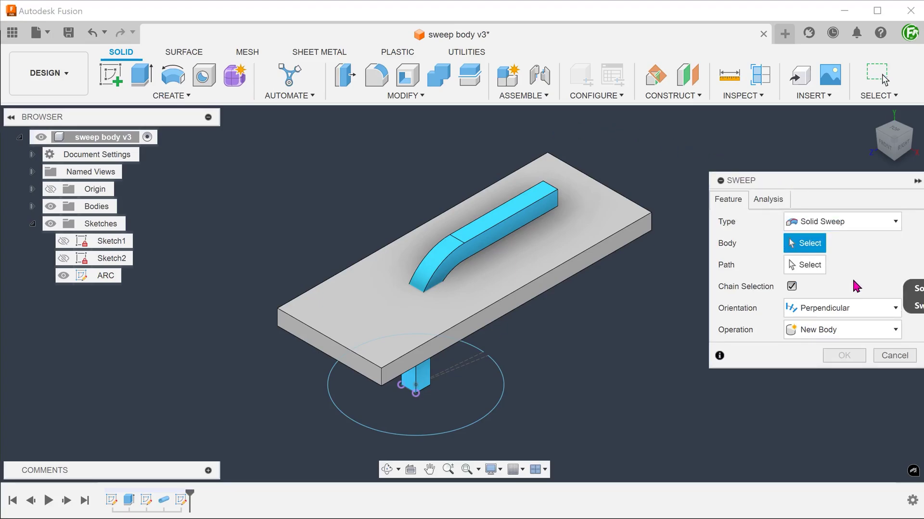
click(512, 223)
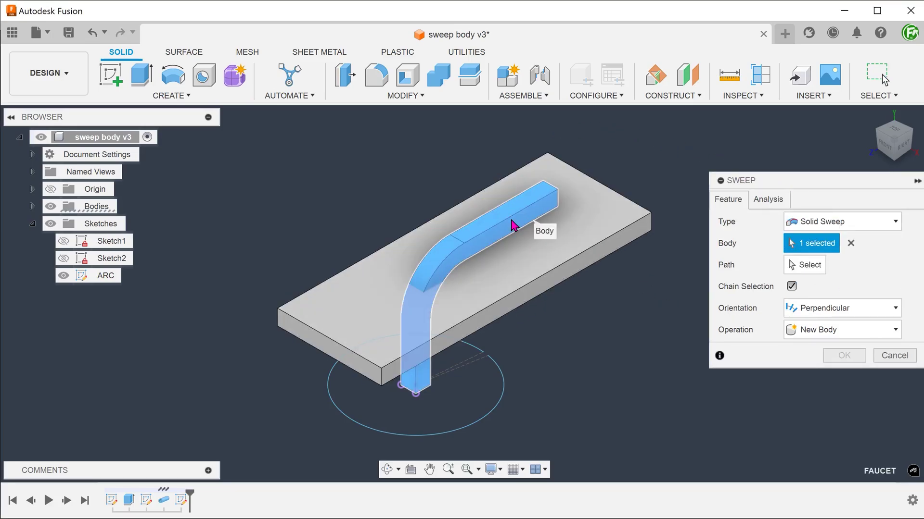
click(802, 265)
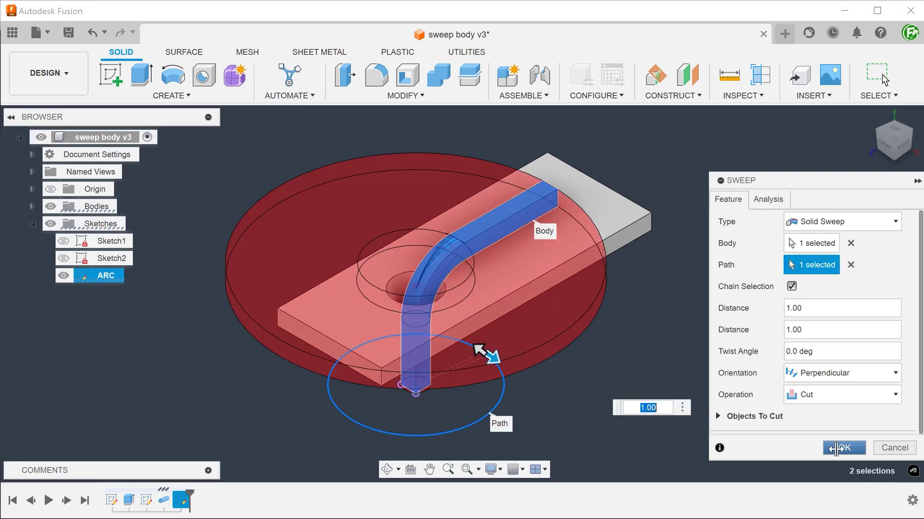
key(Return)
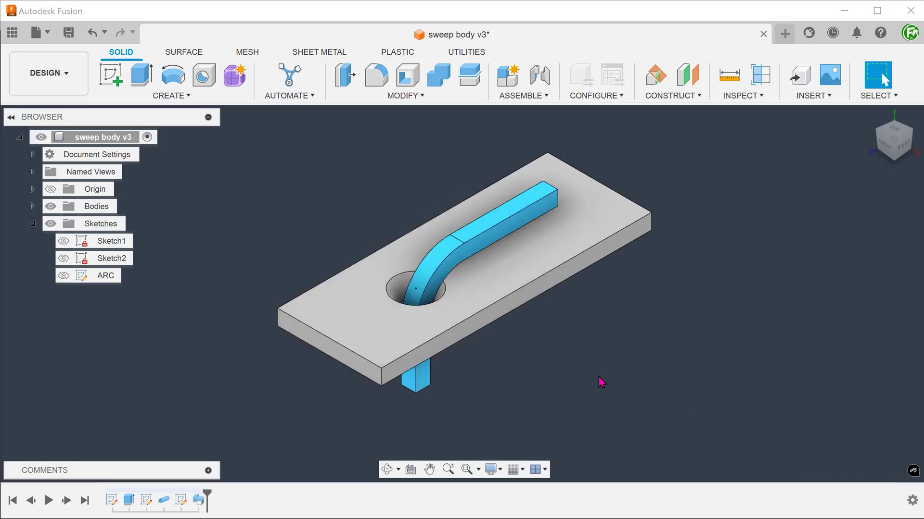
- Create a section analysis on the YZ plane through the square faucet and its swept hole
click(761, 77)
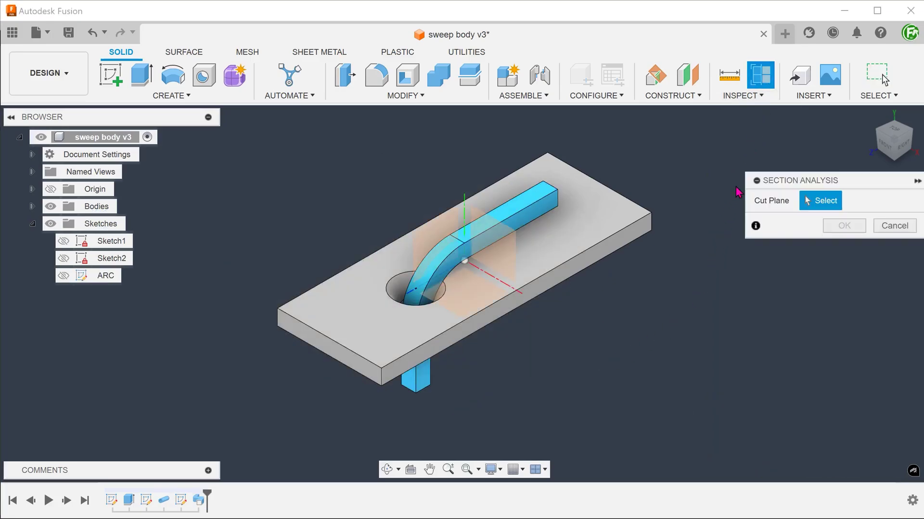
click(433, 246)
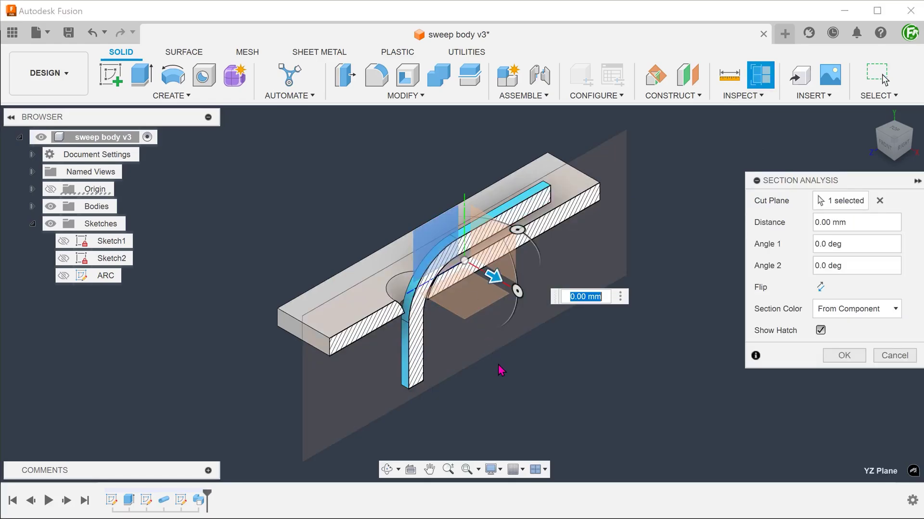